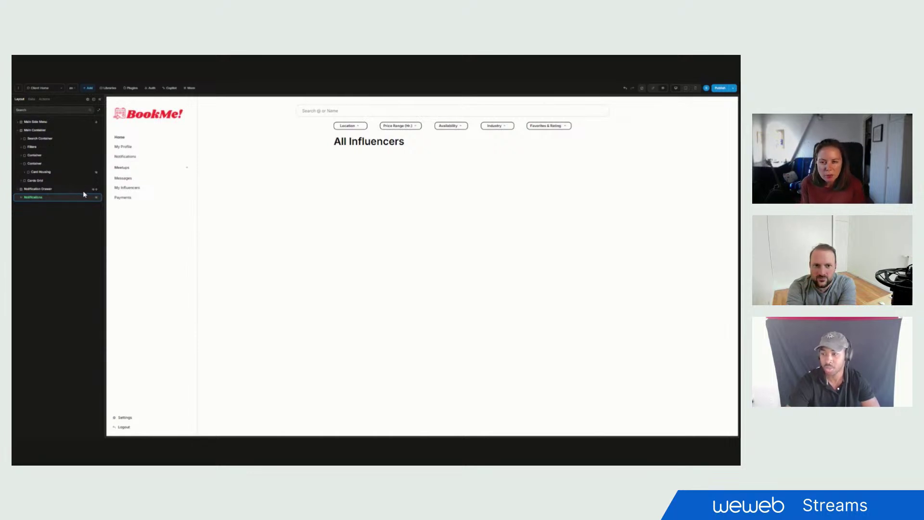
key(ctrl+plus)
key(ctrl+plus)
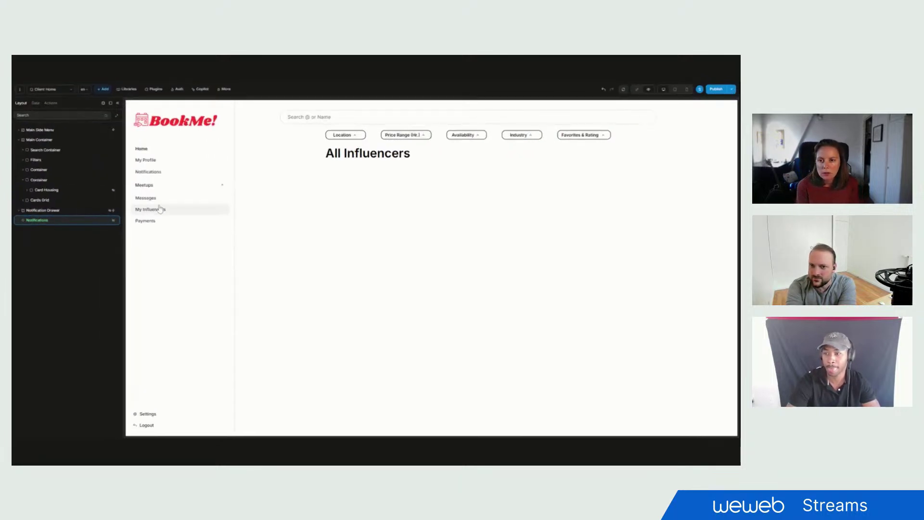
key(ctrl+plus)
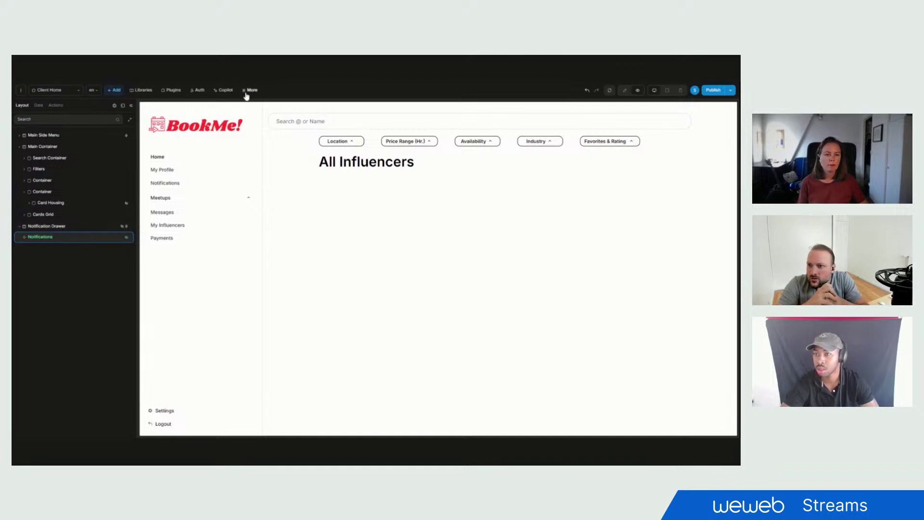
click(114, 90)
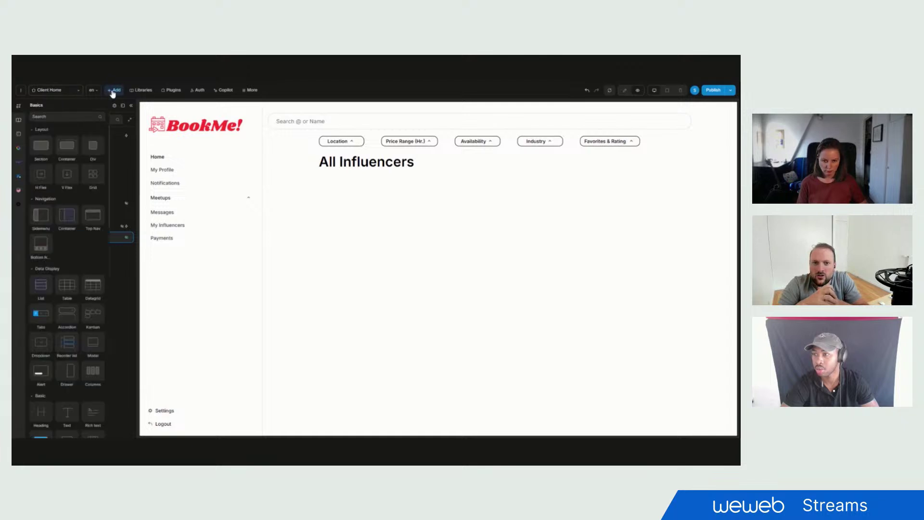
click(114, 91)
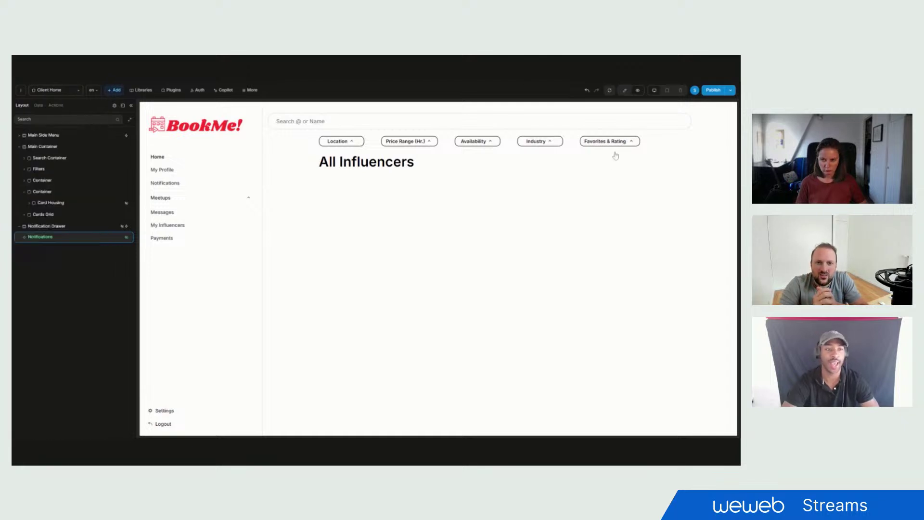
Step: Force the Notifications element to display in the editor through its conditional rendering settings, and preview the page
click(624, 92)
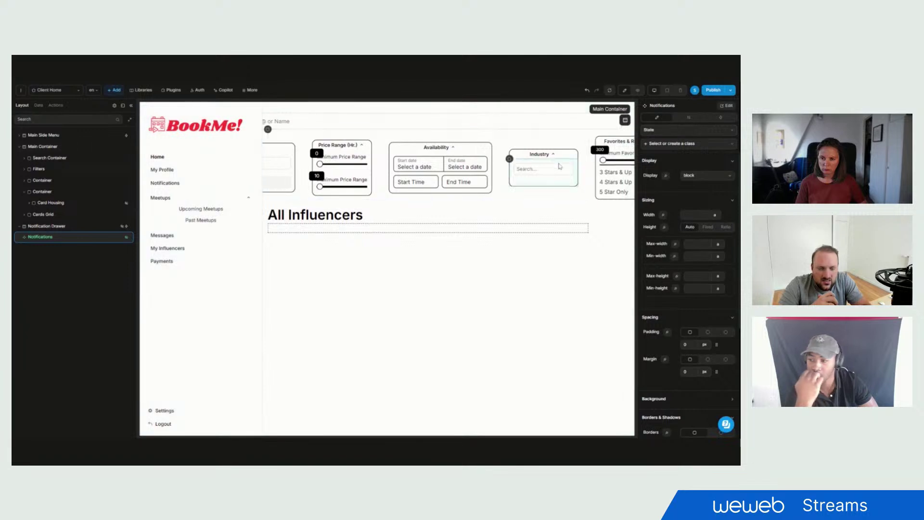
click(693, 120)
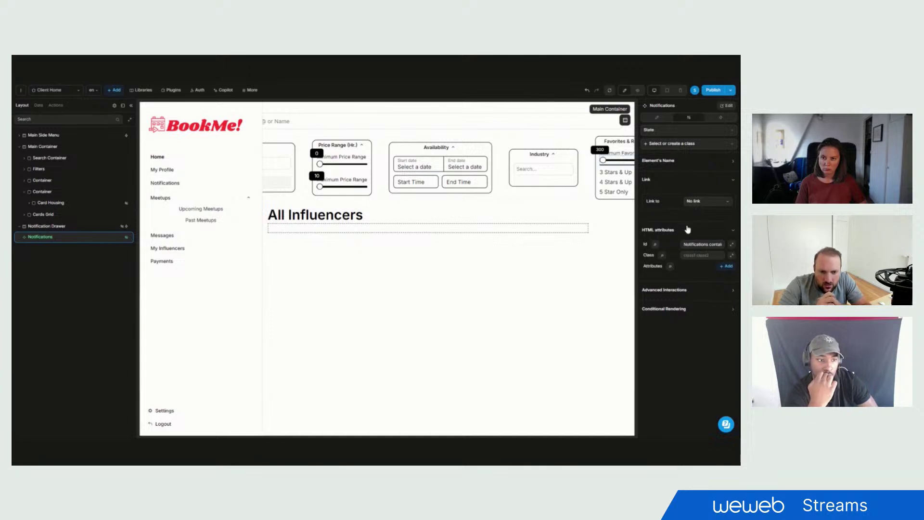
click(664, 309)
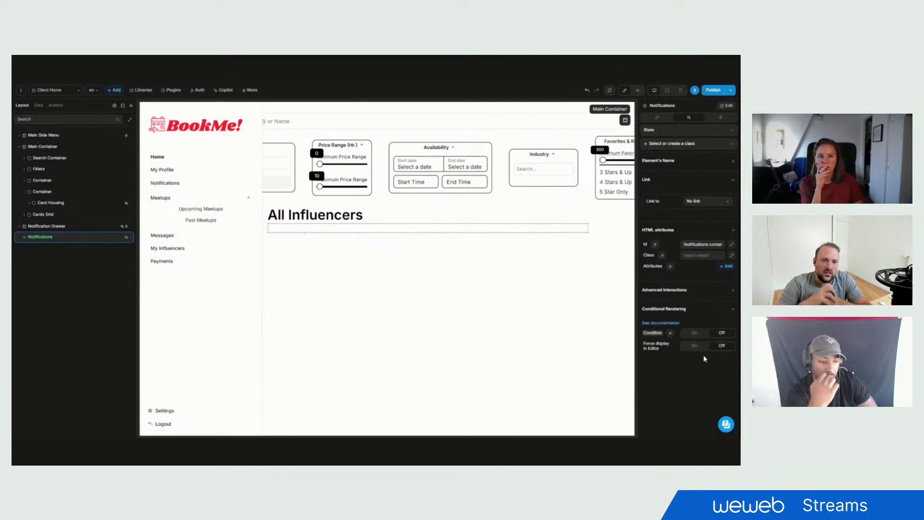
click(697, 350)
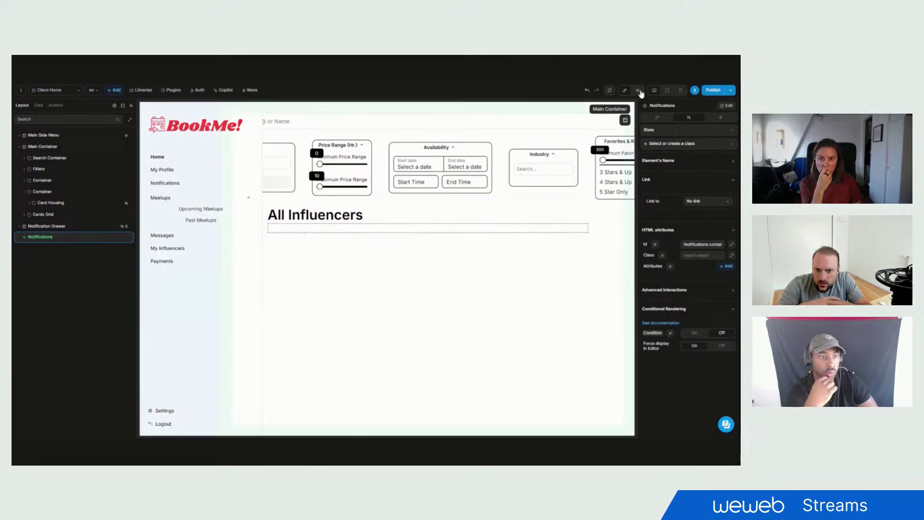
click(638, 91)
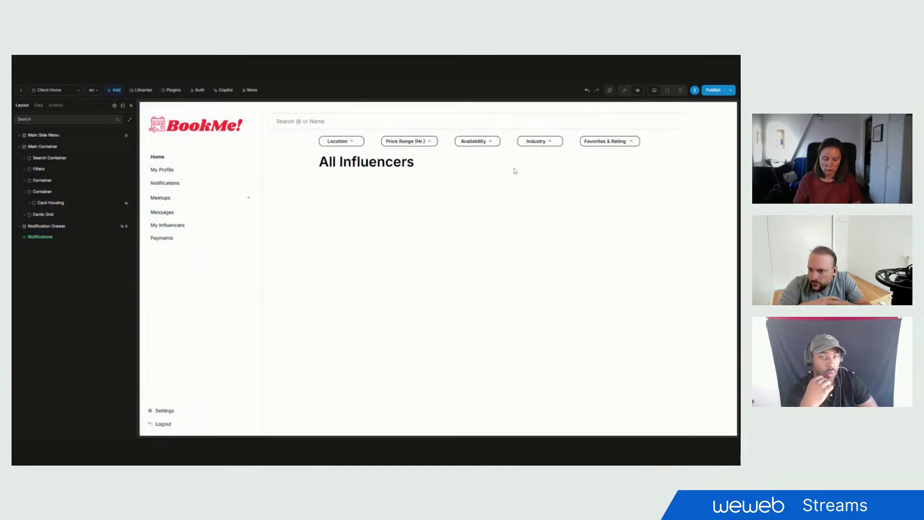
Step: Turn on forced display in the editor for the Notification Drawer section and preview the page
click(62, 229)
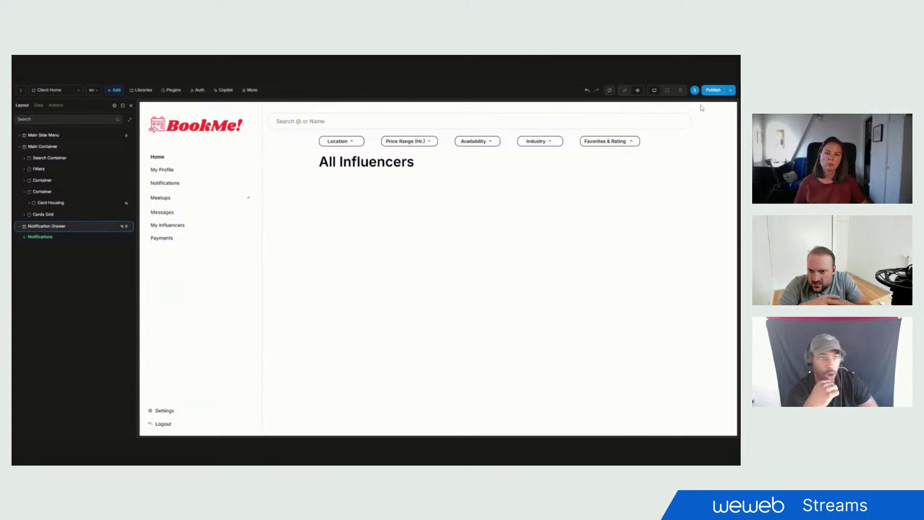
click(624, 91)
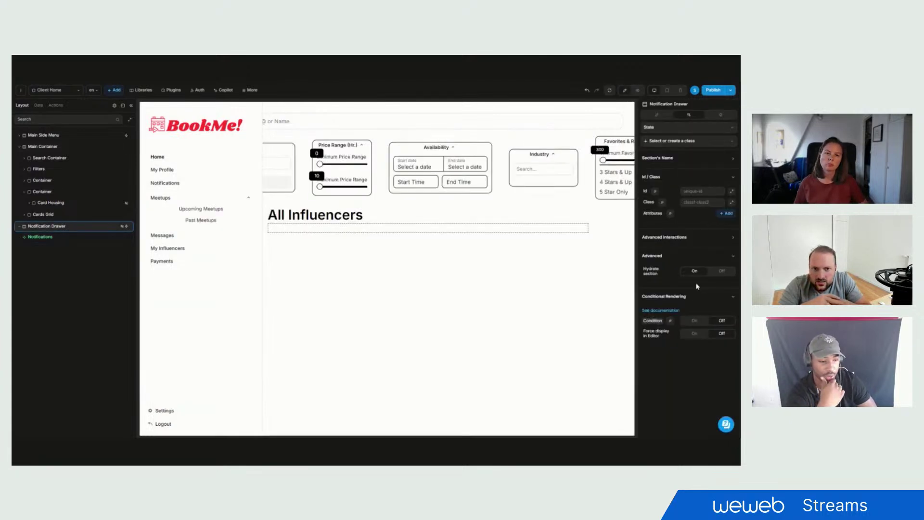
click(688, 335)
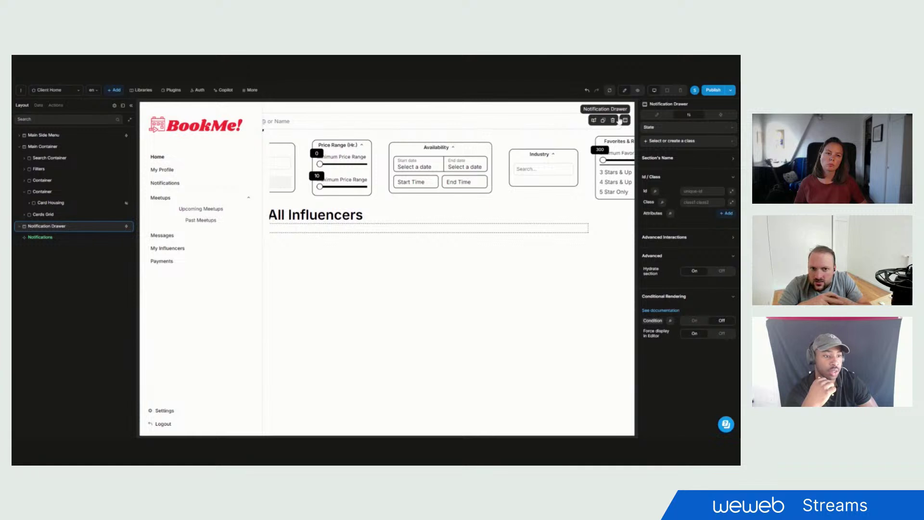
click(637, 91)
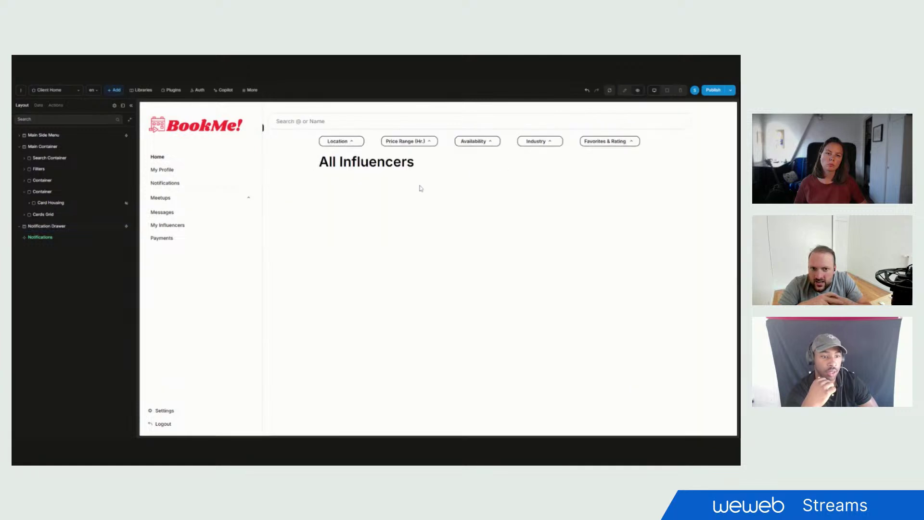
Step: Inspect the settings of the Notifications element and its parent Notification Drawer section in edit mode
click(53, 238)
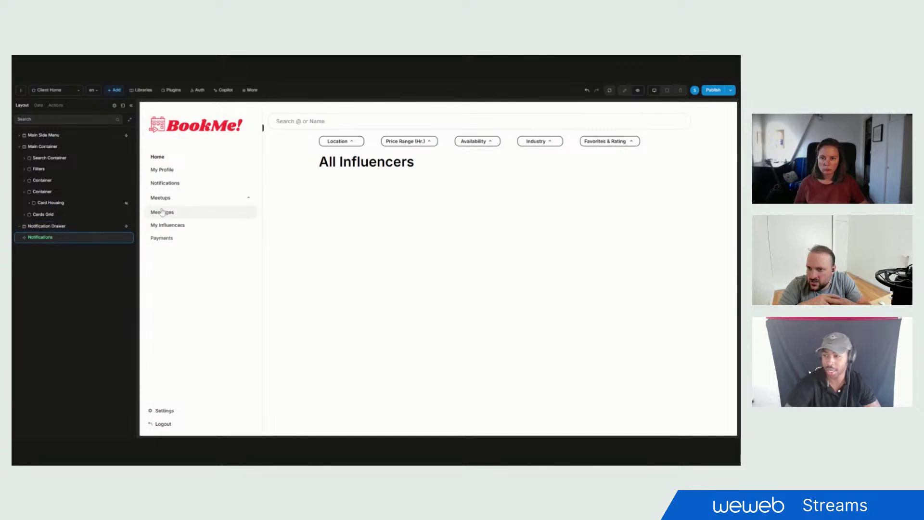
click(624, 91)
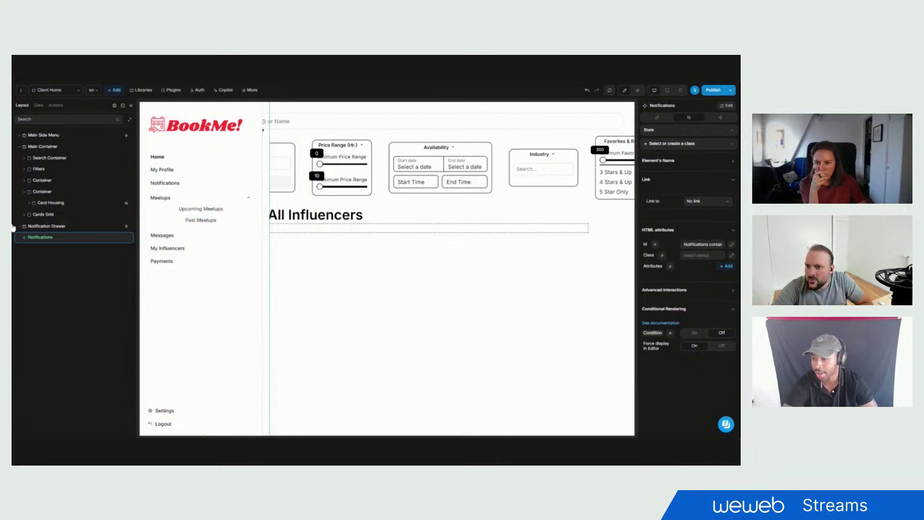
click(52, 227)
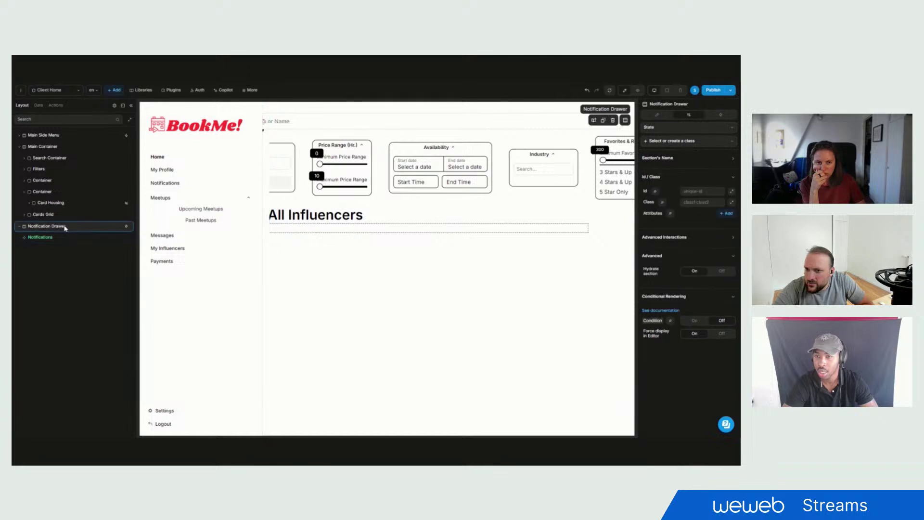
click(635, 94)
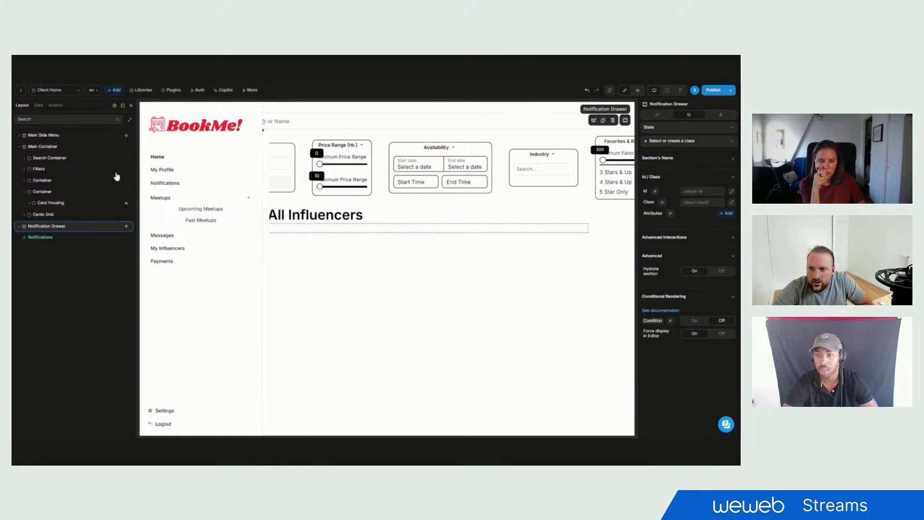
click(48, 237)
click(625, 91)
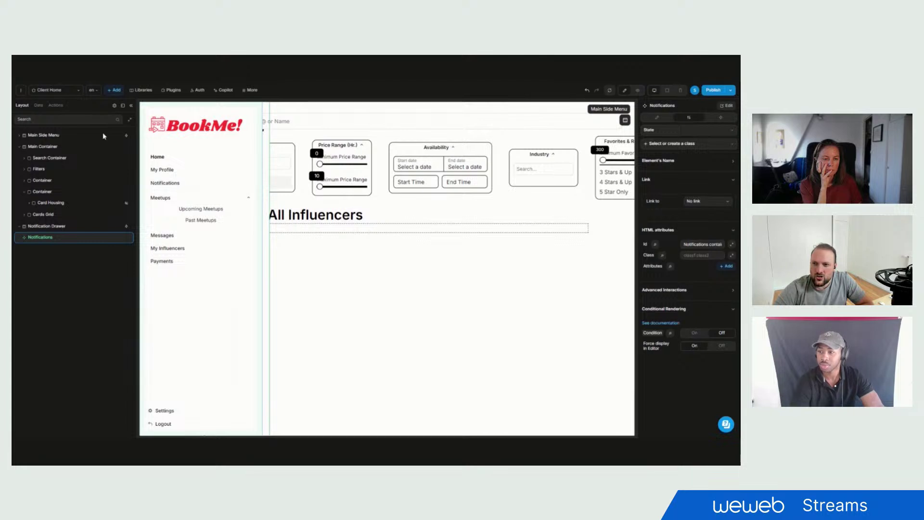
click(75, 226)
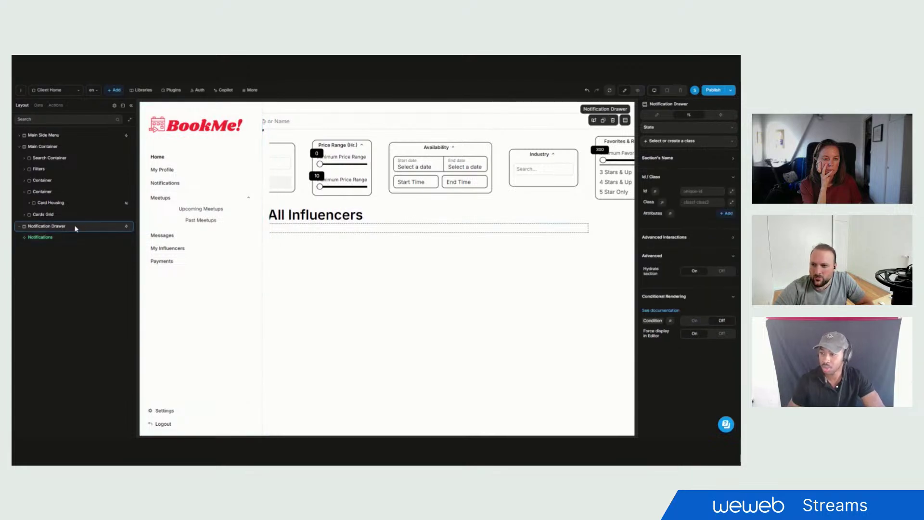
Step: Look through the basic elements available to add, down to the data display and basic groups
click(114, 90)
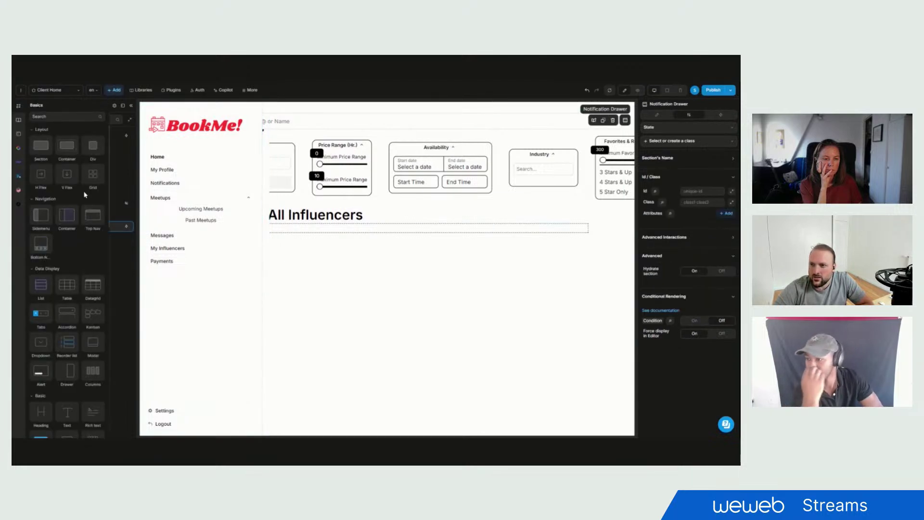
scroll(81, 195, down, 3)
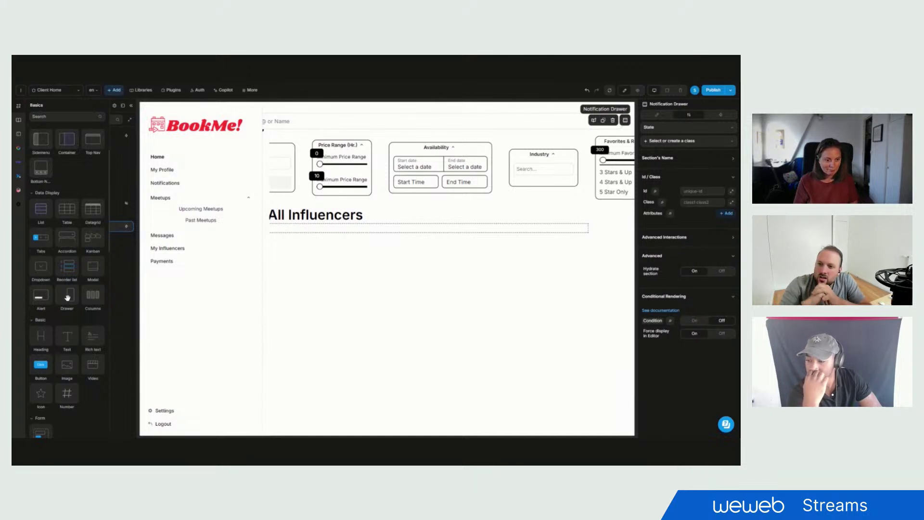
click(34, 117)
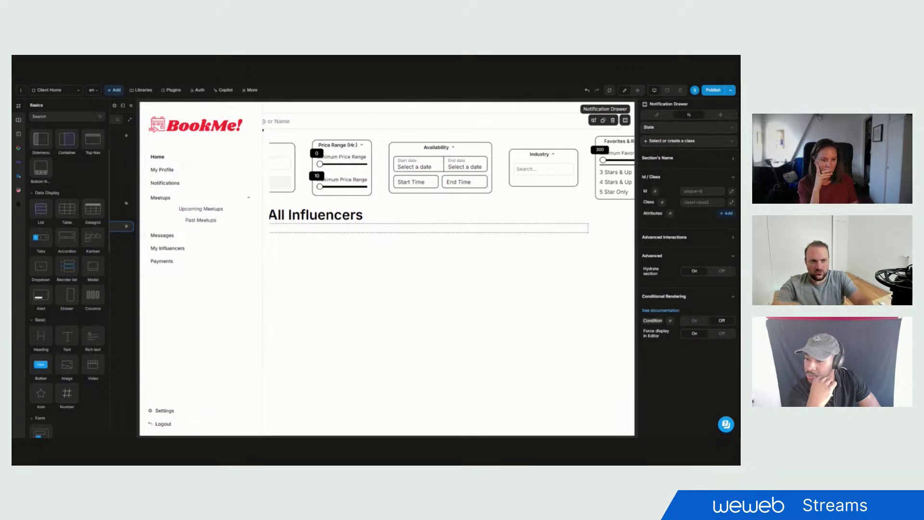
click(117, 293)
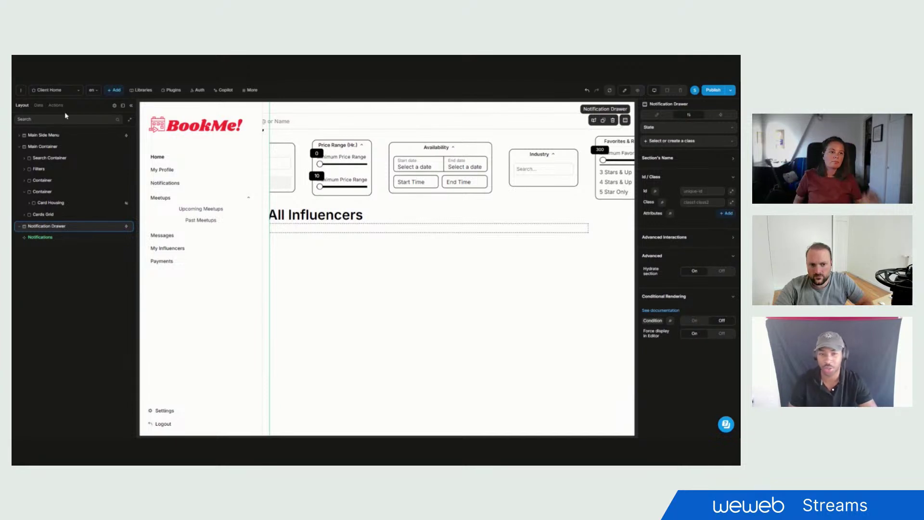
Step: Review the Notification Drawer's "Close sidebar on backdrop click" workflow and the options of its Close sidebar action
click(734, 118)
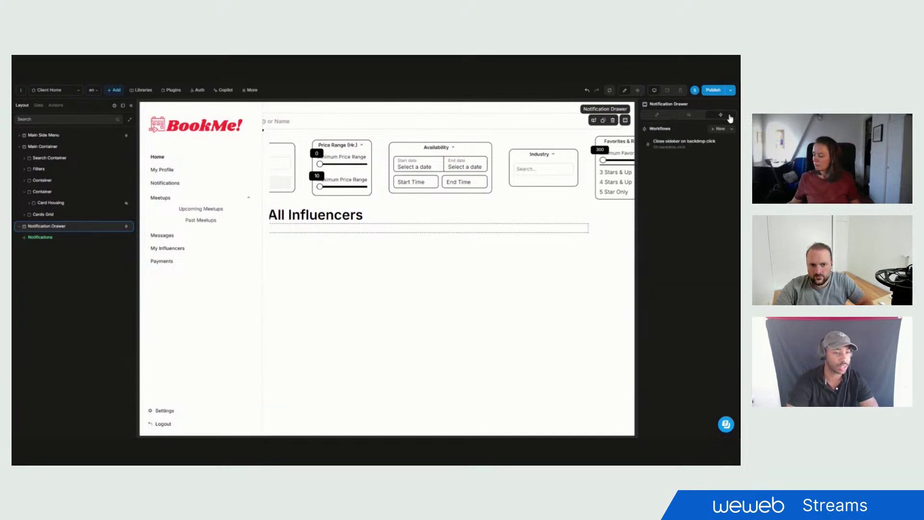
click(706, 151)
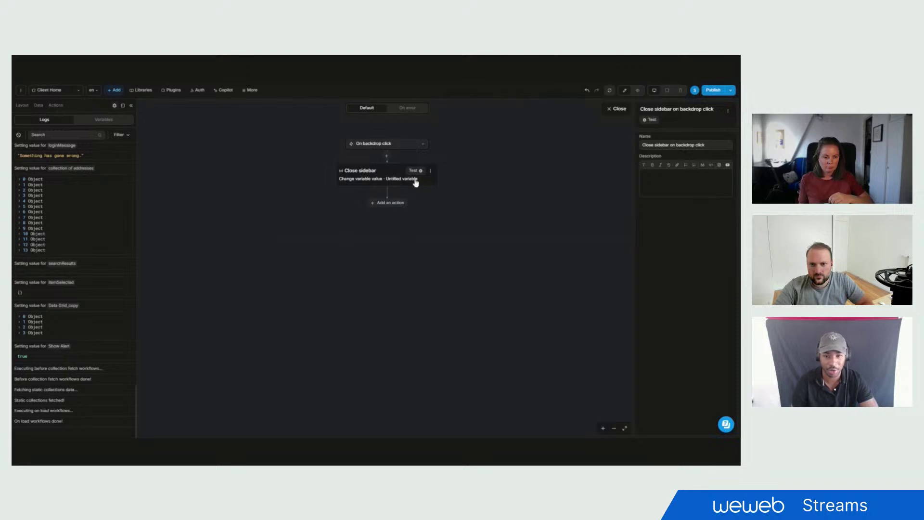
click(430, 171)
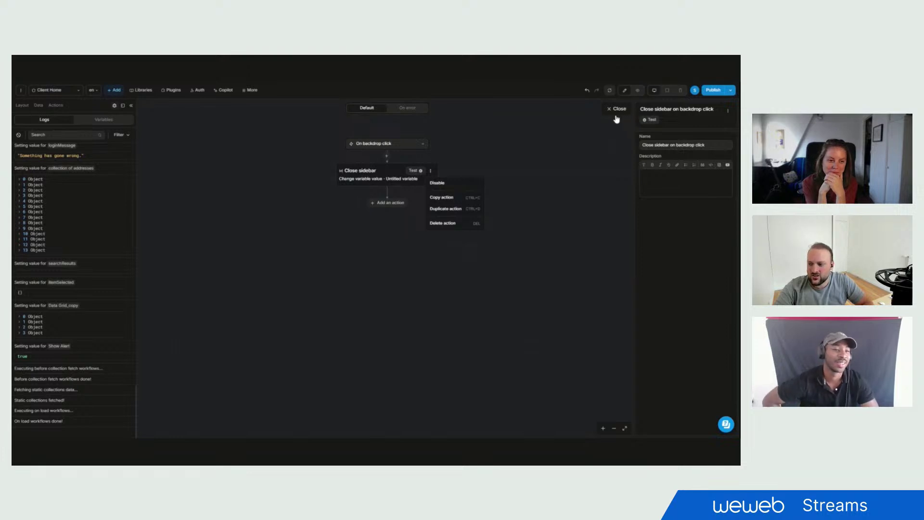
click(563, 150)
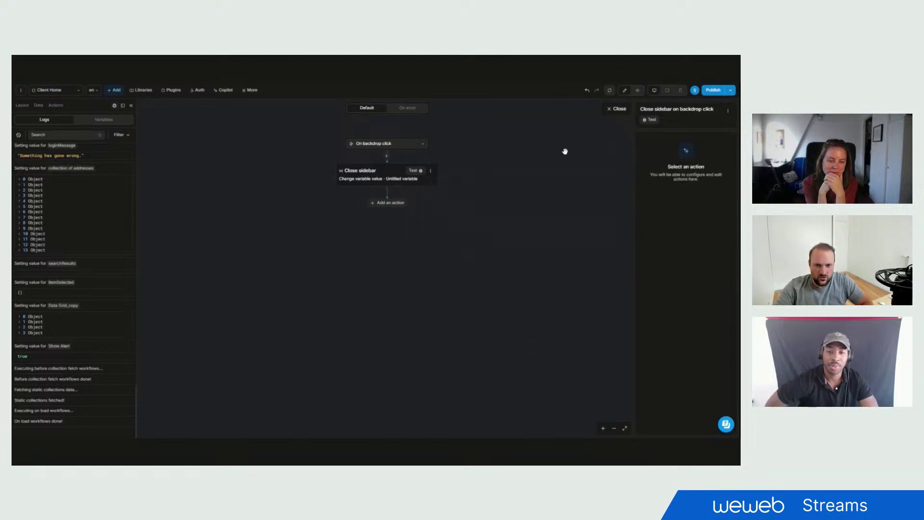
click(623, 111)
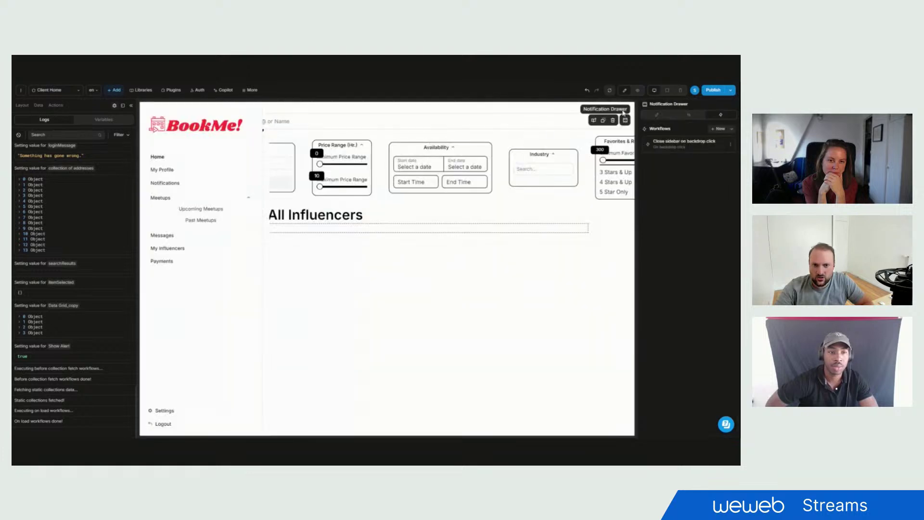
Step: Add a fresh Drawer component with its Drawer Open variable and place it below Notification Drawer in the page layout
click(116, 90)
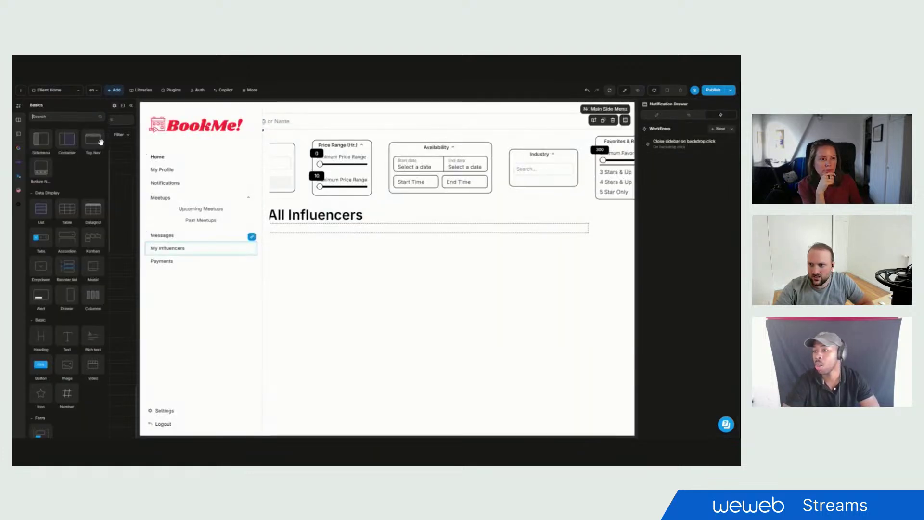
key(Escape)
drag(96, 308, 54, 226)
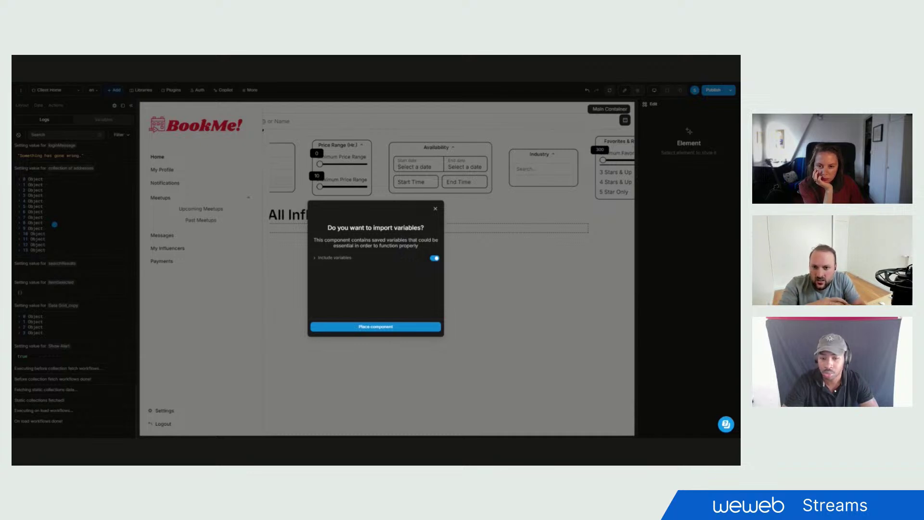
click(331, 260)
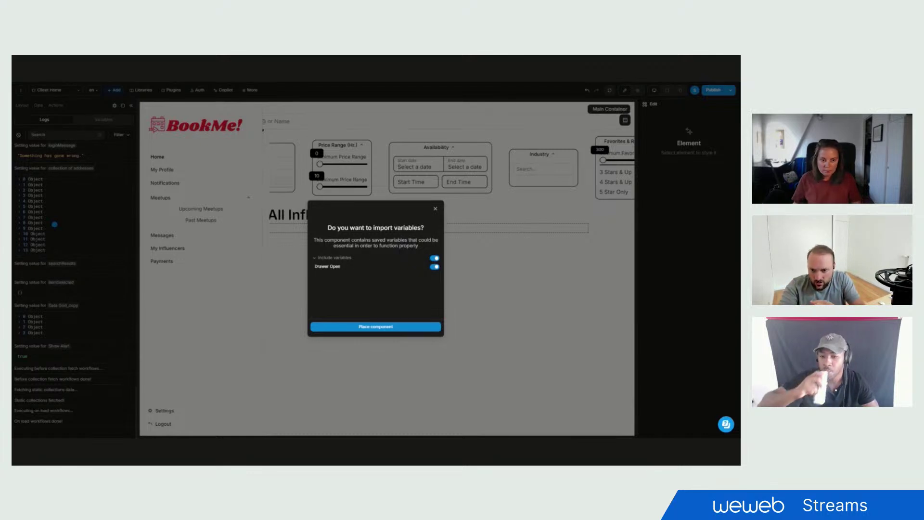
click(400, 327)
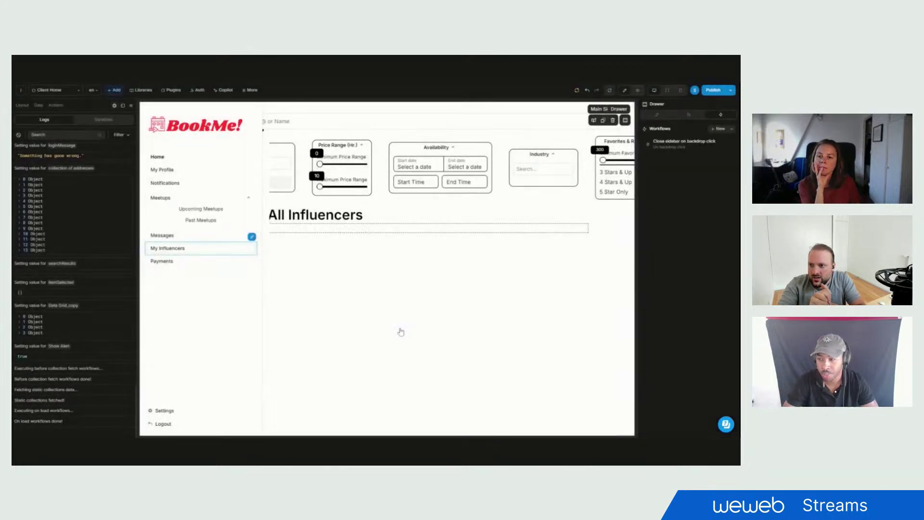
click(22, 105)
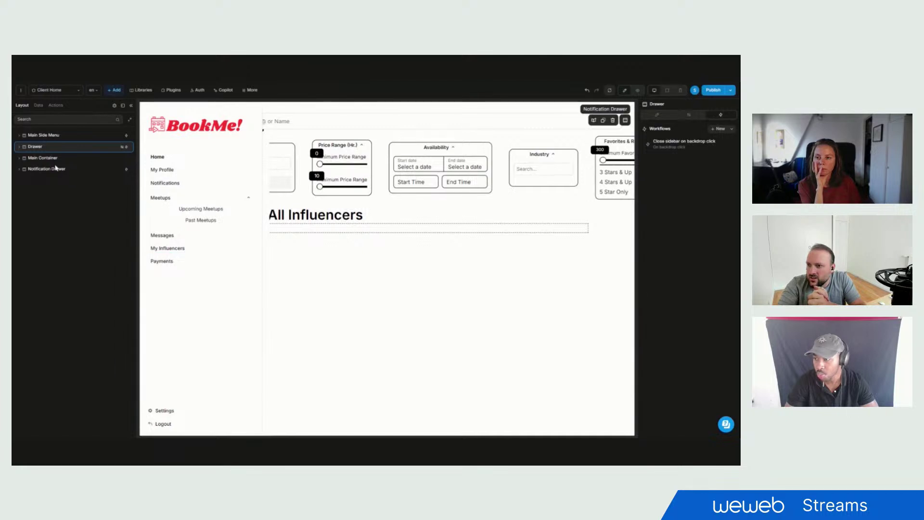
drag(49, 146, 45, 178)
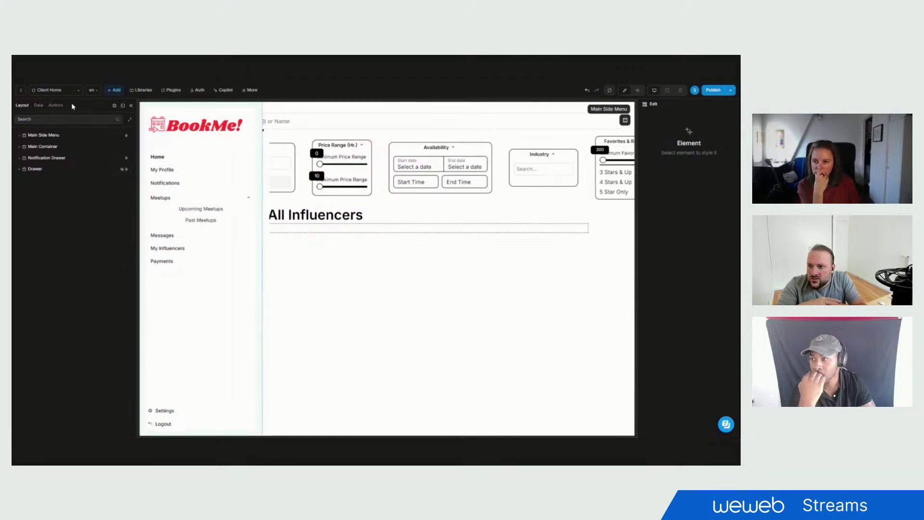
Step: Set the current value of the Drawer Open_copy_copy variable to True in the debugger's variables
click(114, 106)
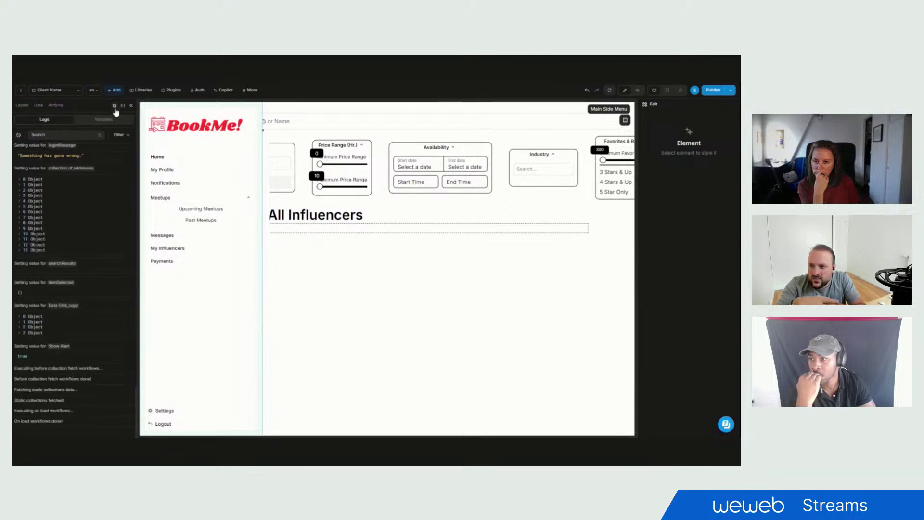
scroll(82, 191, up, 3)
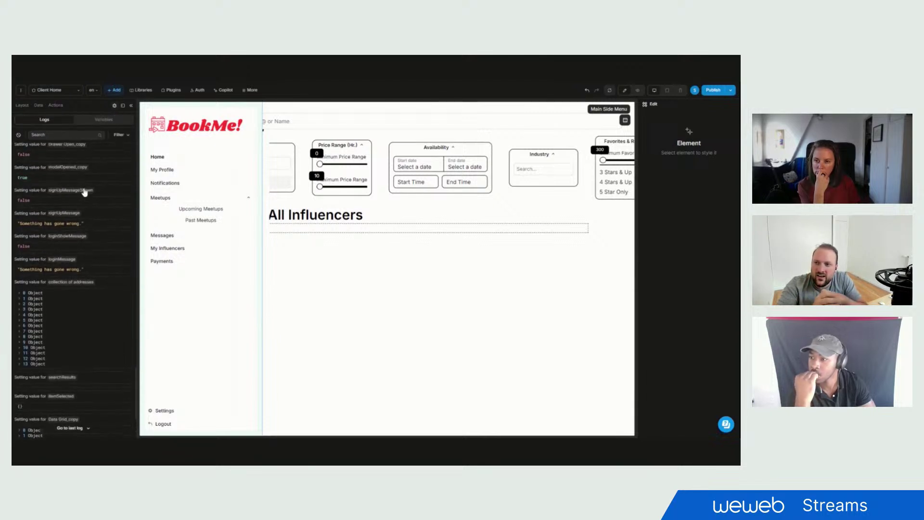
click(101, 123)
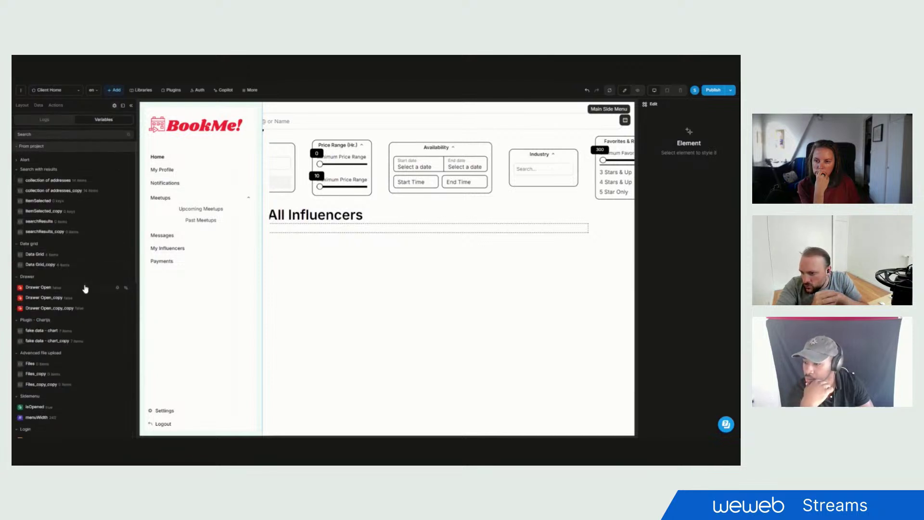
scroll(56, 293, down, 2)
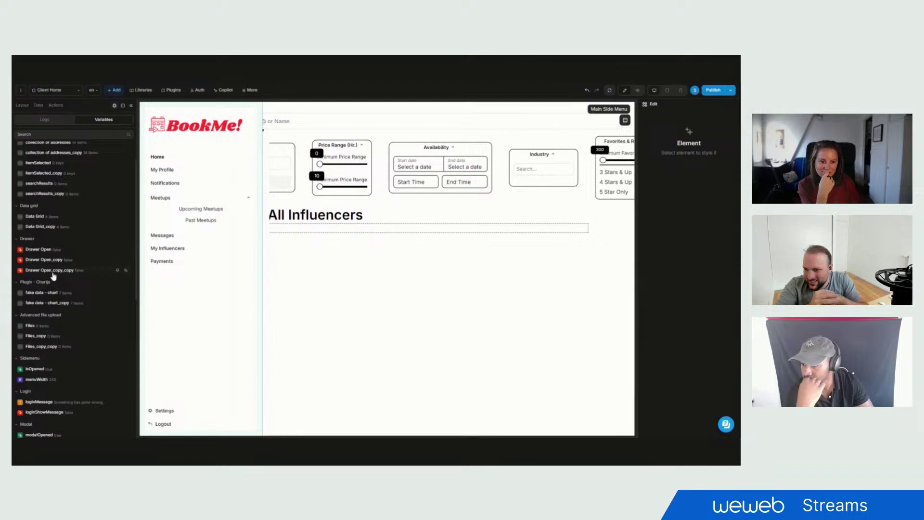
click(93, 272)
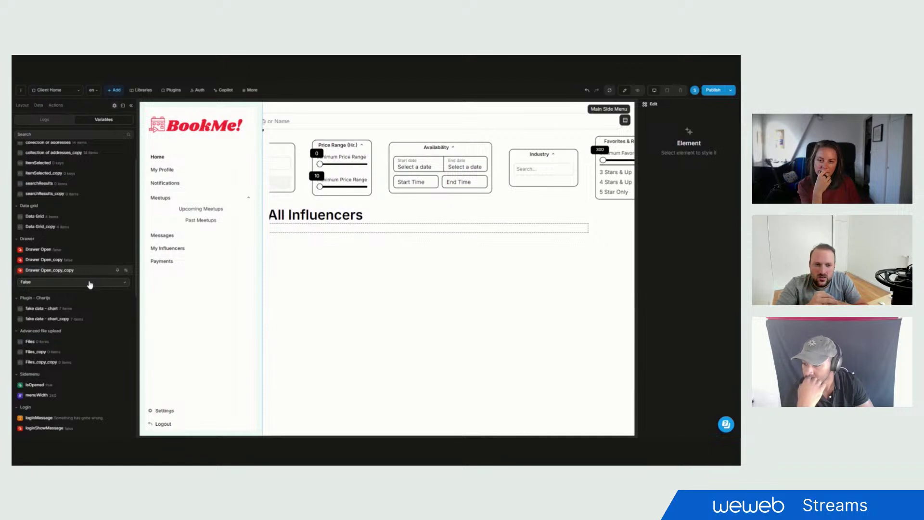
click(89, 284)
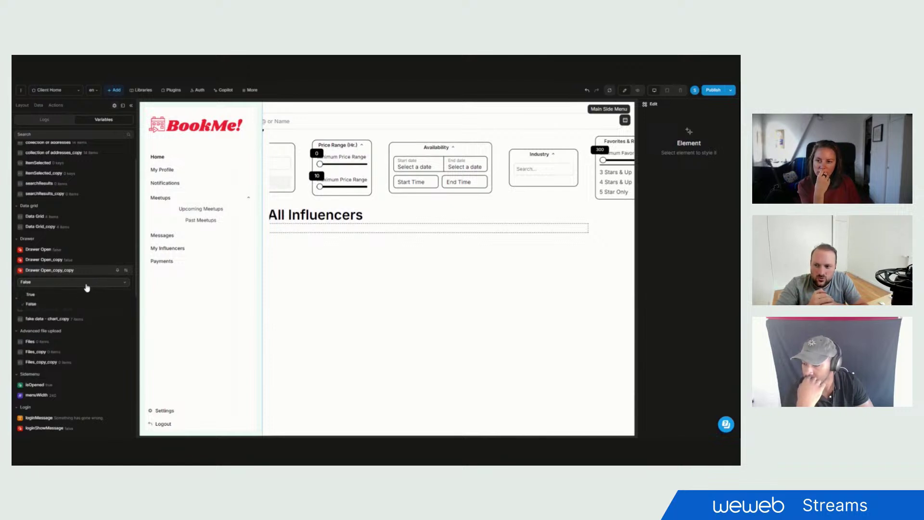
click(53, 295)
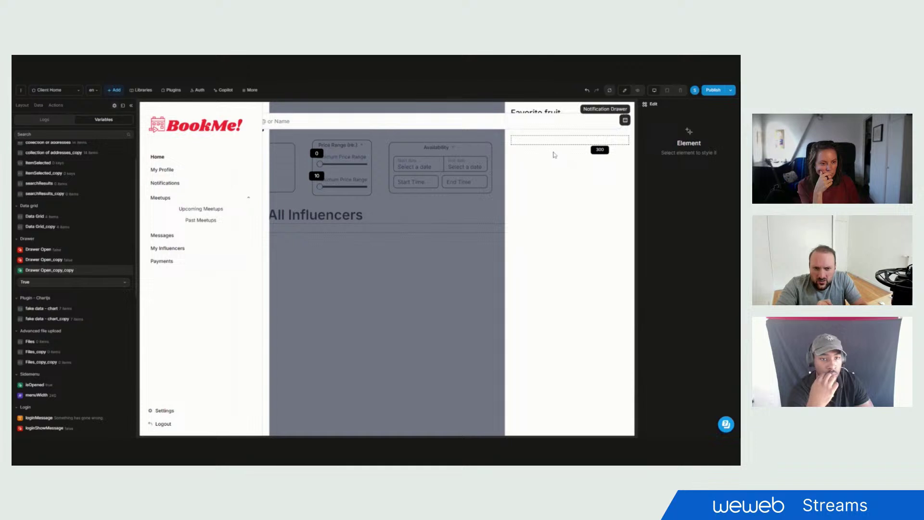
Step: Preview the Client Home page with the drawer open and return to edit mode
click(638, 91)
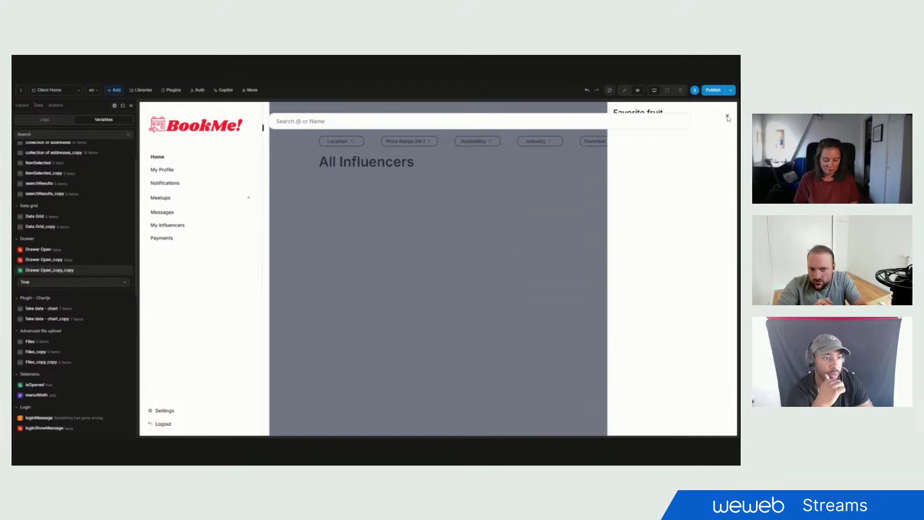
click(623, 91)
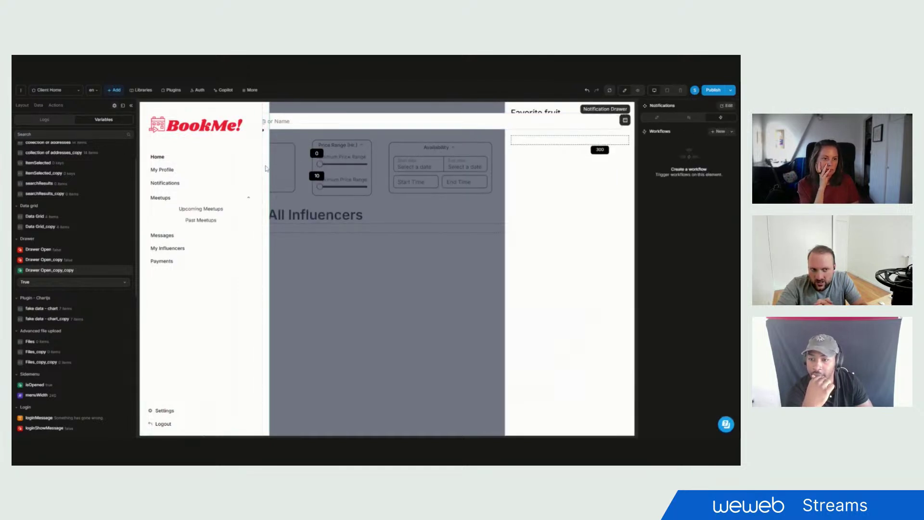
drag(267, 173, 534, 189)
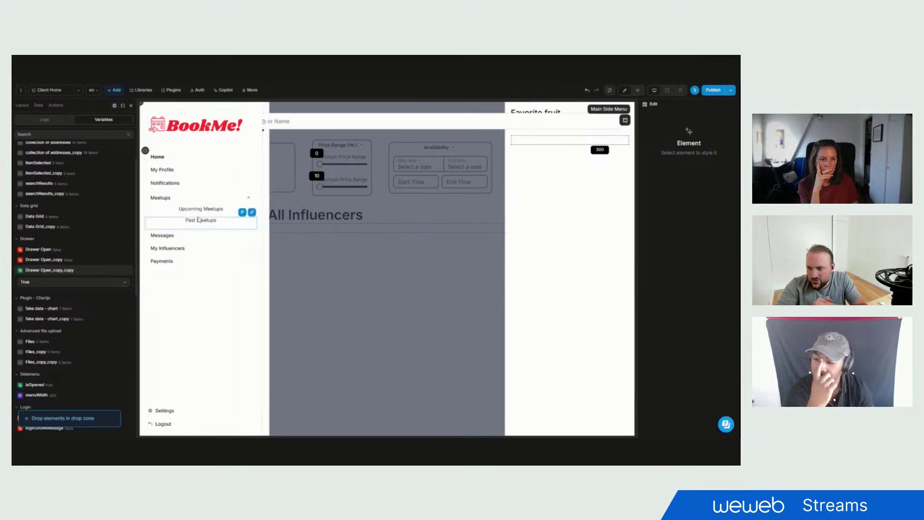
Step: Check the Notification Drawer's display options and turn off its Force display in Editor setting under Conditional Rendering
click(22, 105)
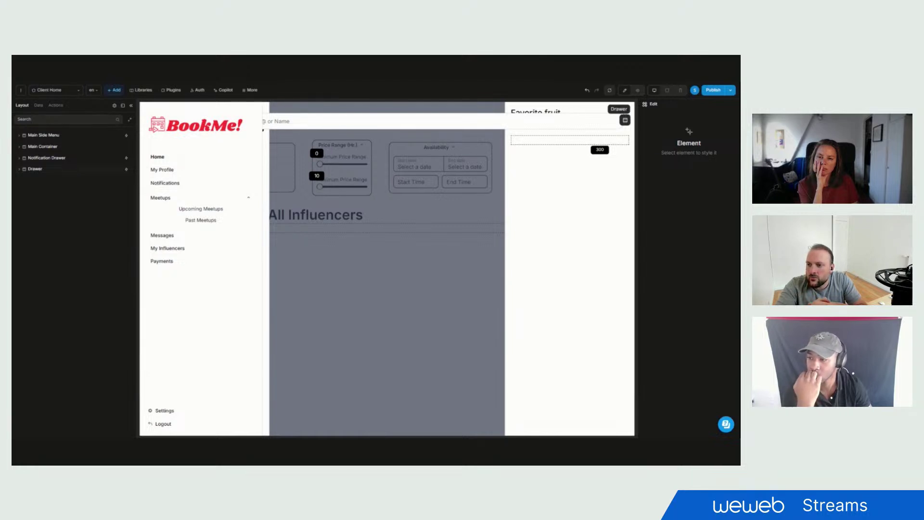
click(64, 160)
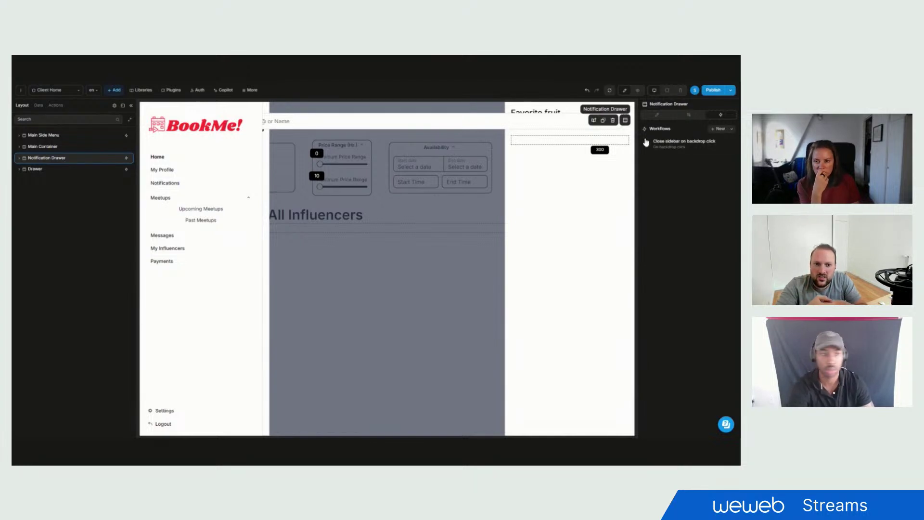
click(655, 114)
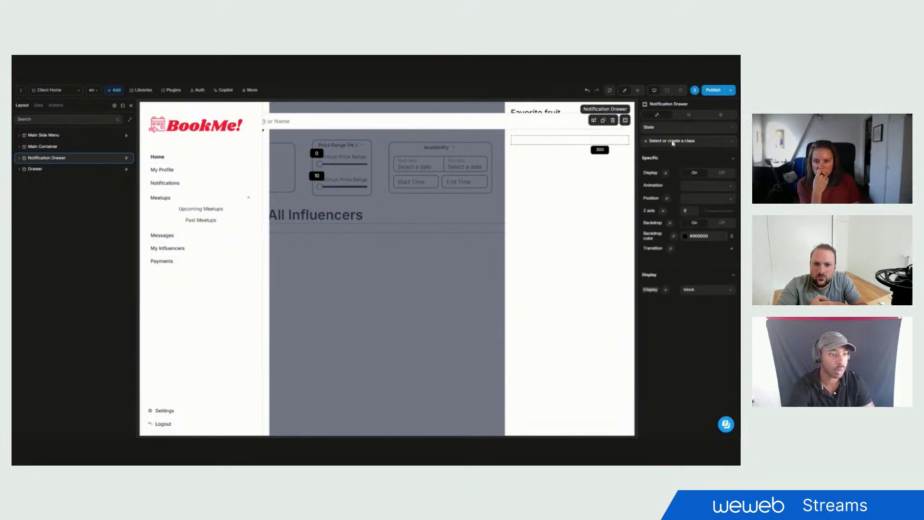
click(684, 117)
click(668, 117)
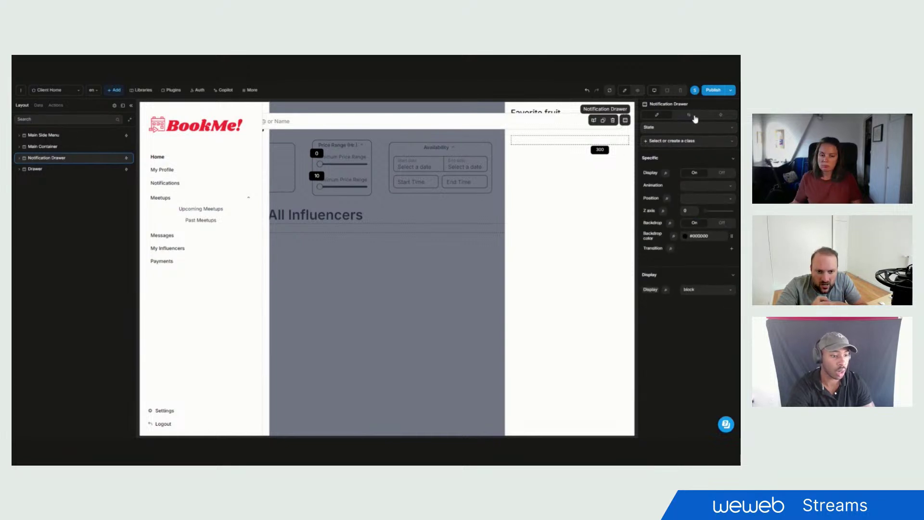
click(695, 290)
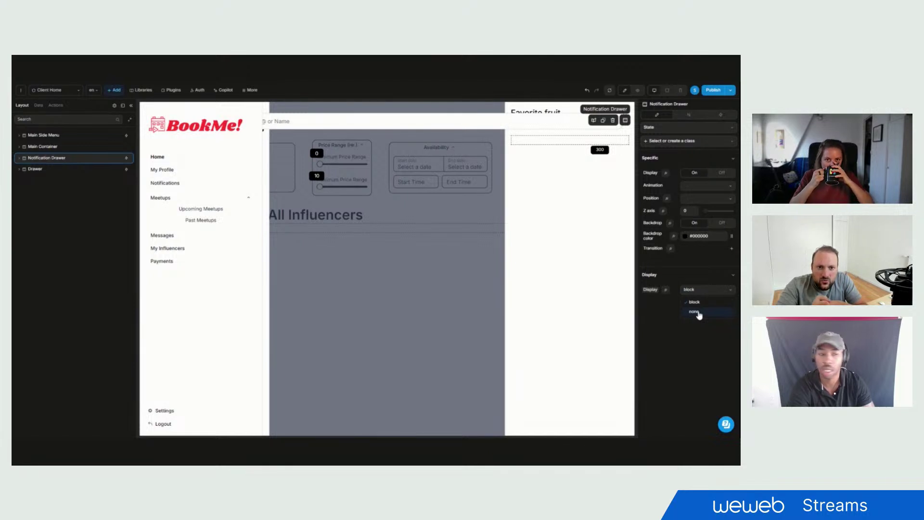
click(697, 292)
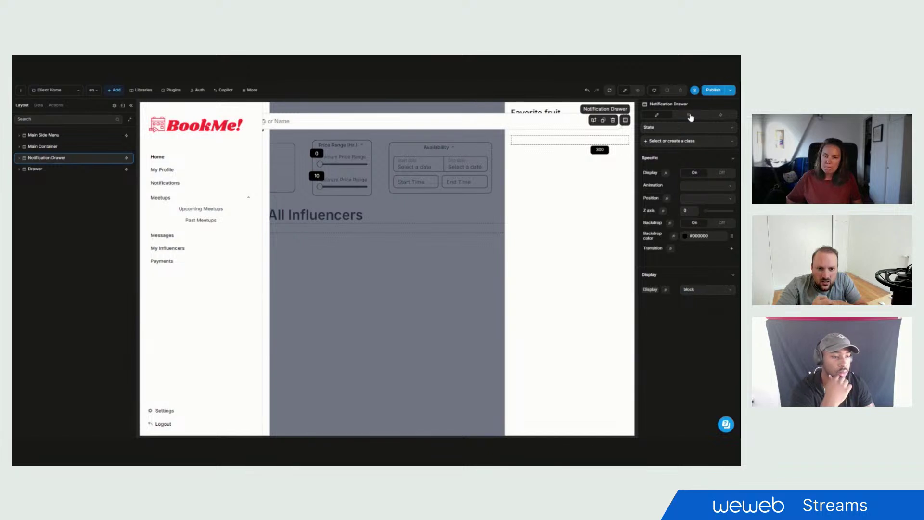
click(689, 116)
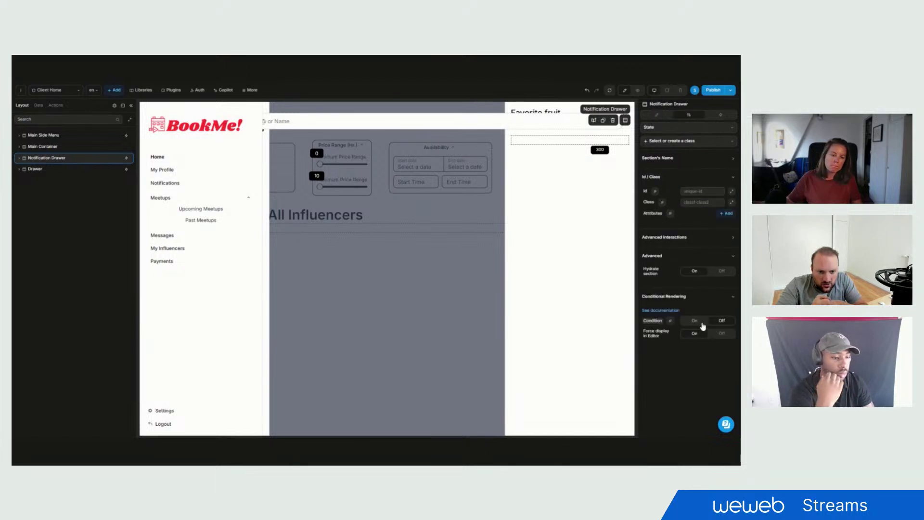
click(717, 335)
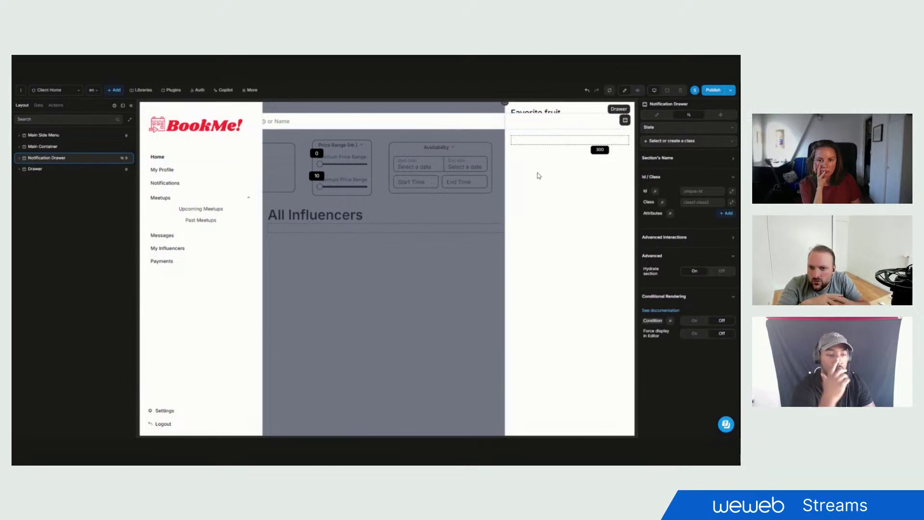
Step: Examine the style settings of the Search input overlapping the drawer header, down to the position and Z axis under Effects
click(528, 108)
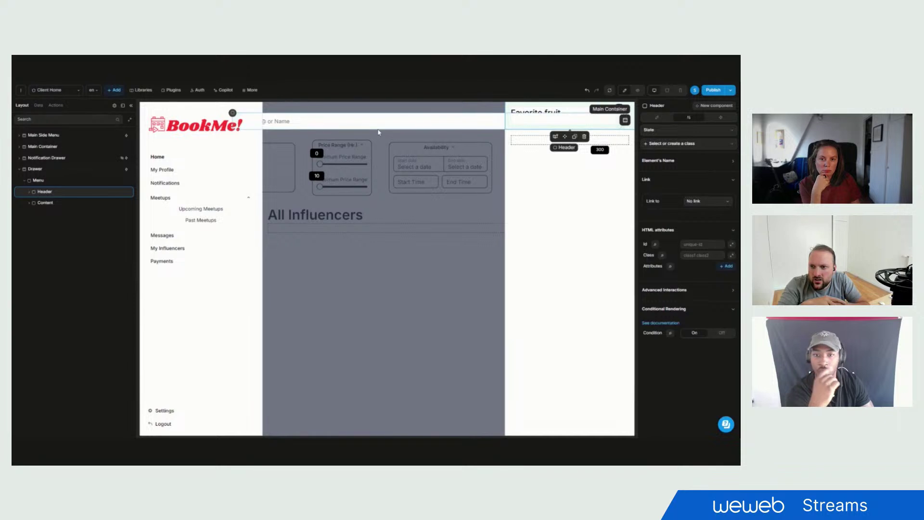
click(461, 126)
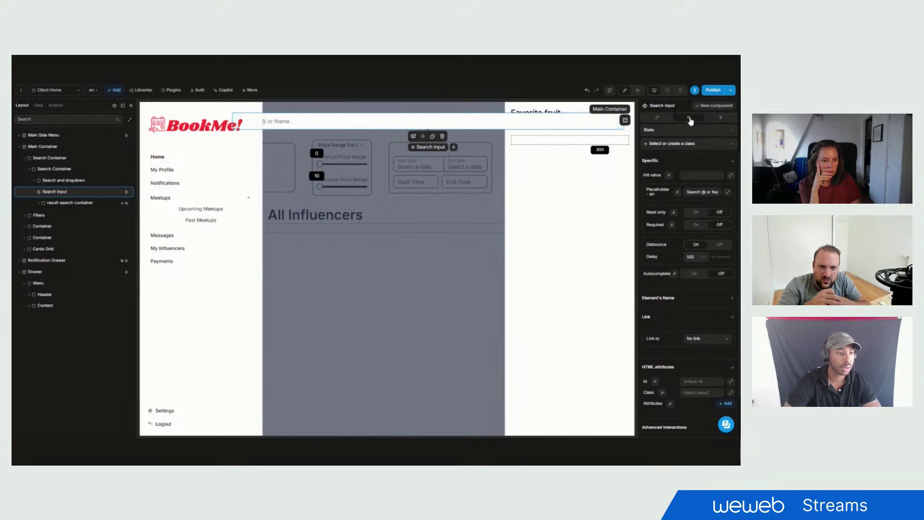
click(657, 118)
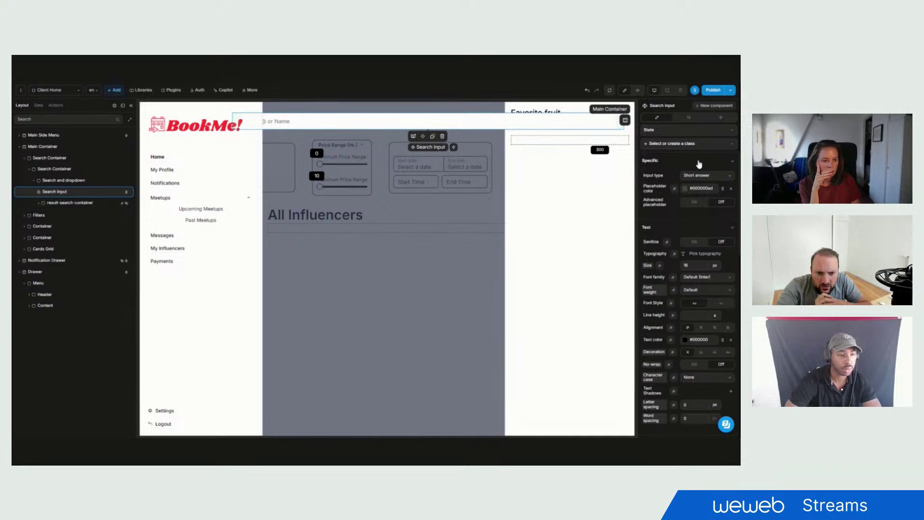
scroll(697, 163, down, 3)
scroll(695, 177, down, 5)
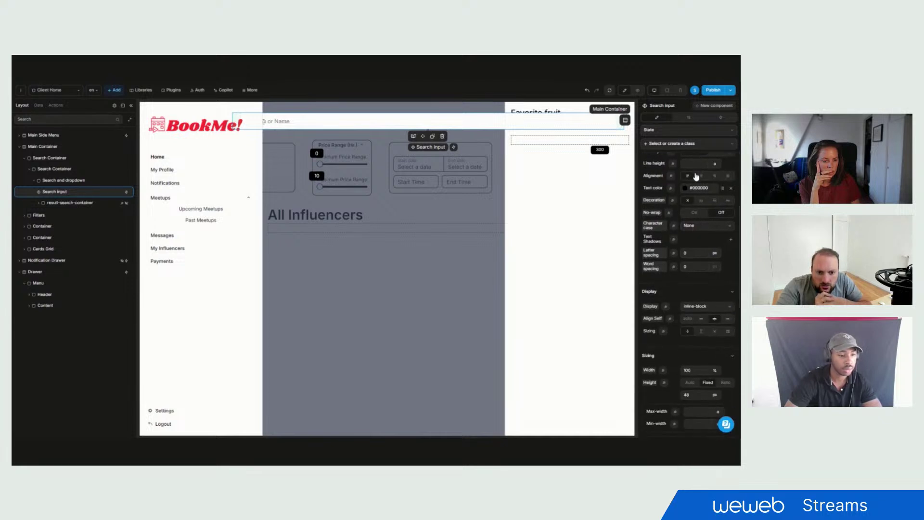
scroll(694, 177, down, 3)
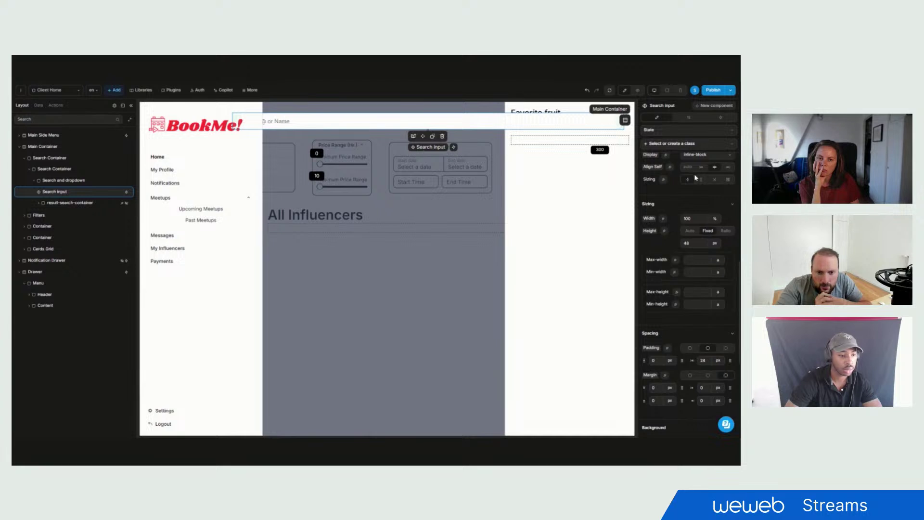
scroll(695, 177, down, 5)
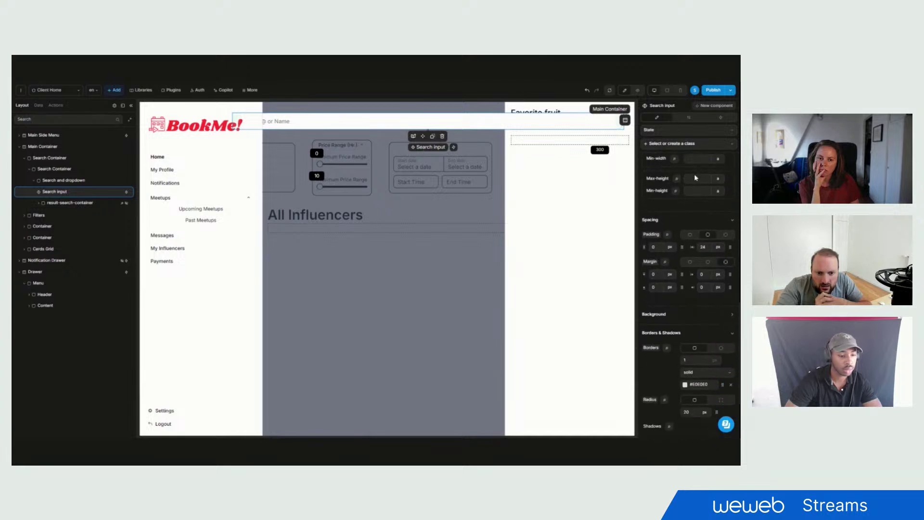
scroll(695, 177, down, 5)
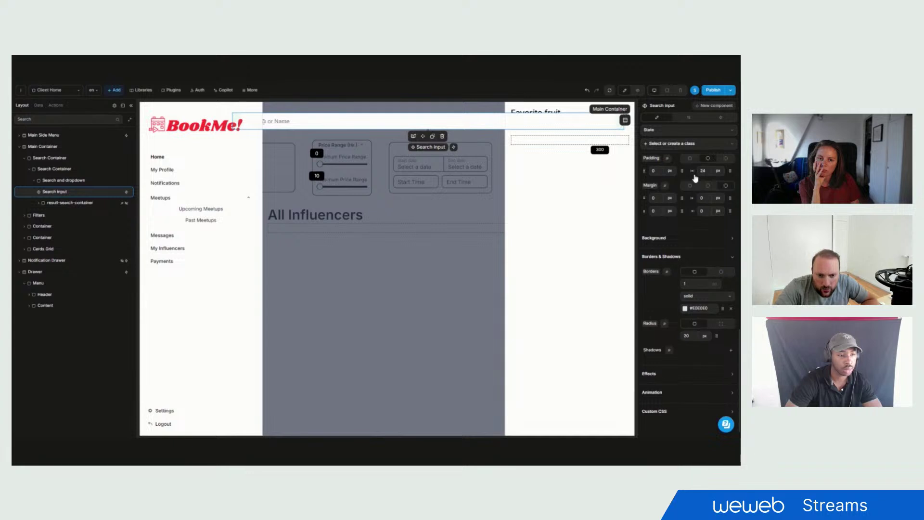
scroll(693, 195, down, 1)
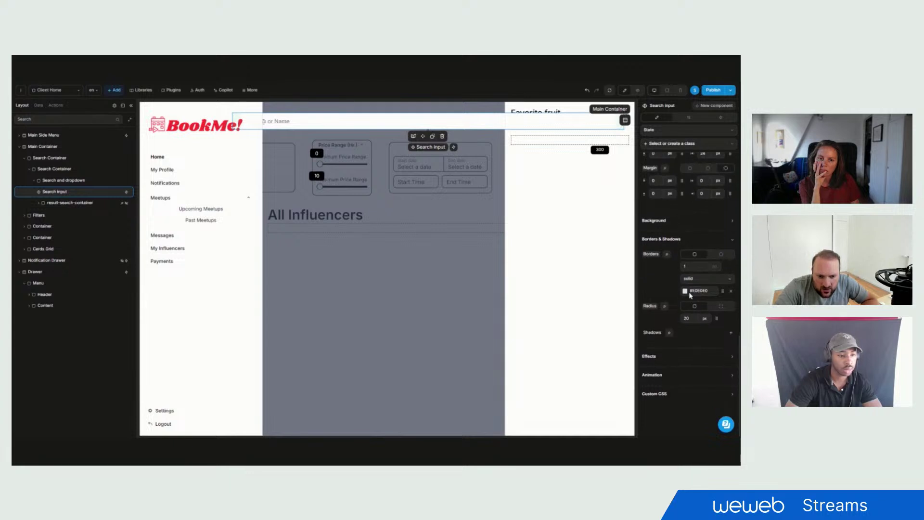
click(662, 359)
scroll(665, 360, down, 2)
scroll(664, 361, down, 1)
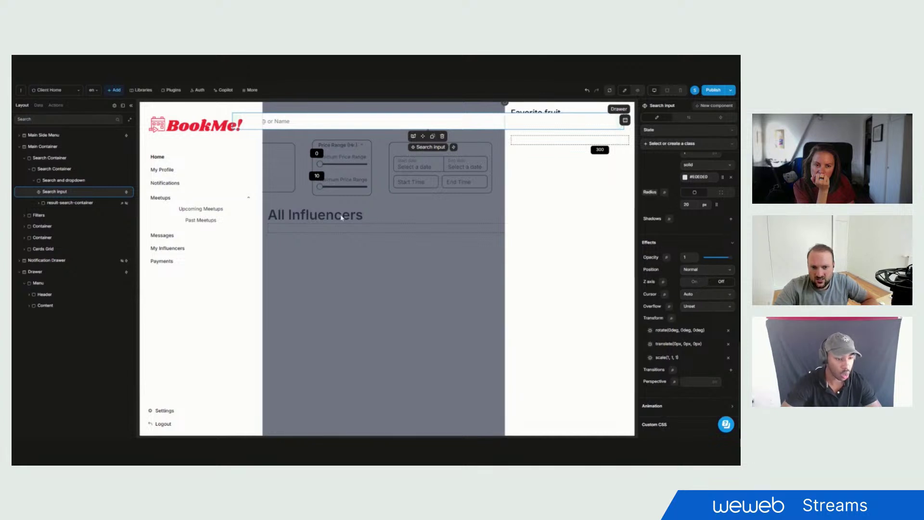
Step: Set the new Drawer section's Z axis to 100
click(43, 273)
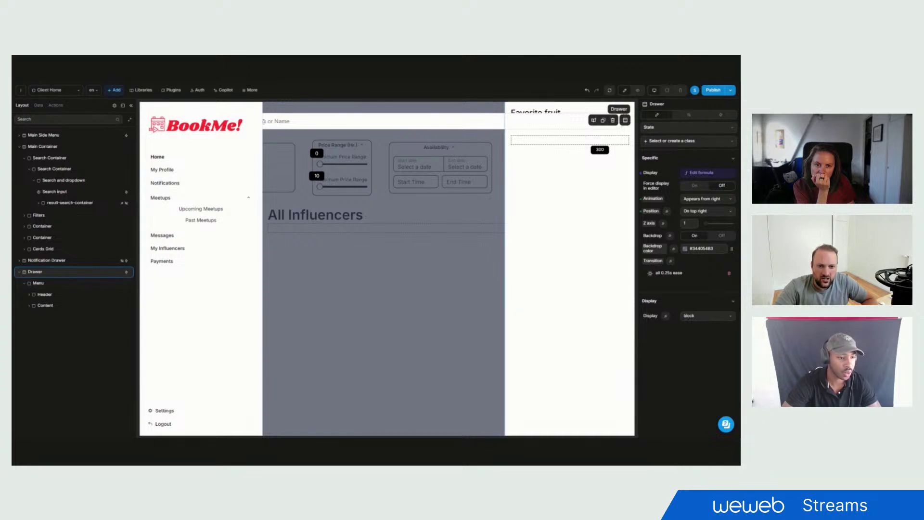
text(00)
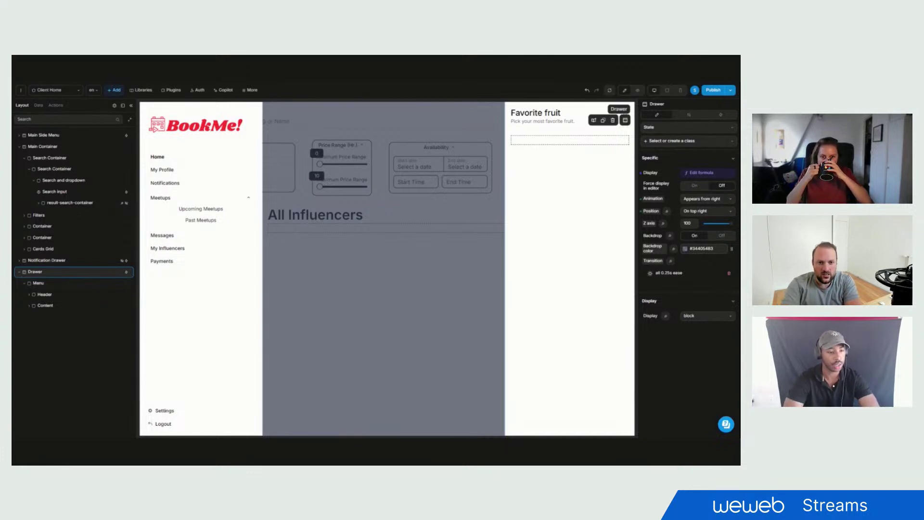
Step: Make the Notifications item's On Click Show Notifications workflow change the Drawer Open_copy_copy variable instead of Drawer Open
click(203, 191)
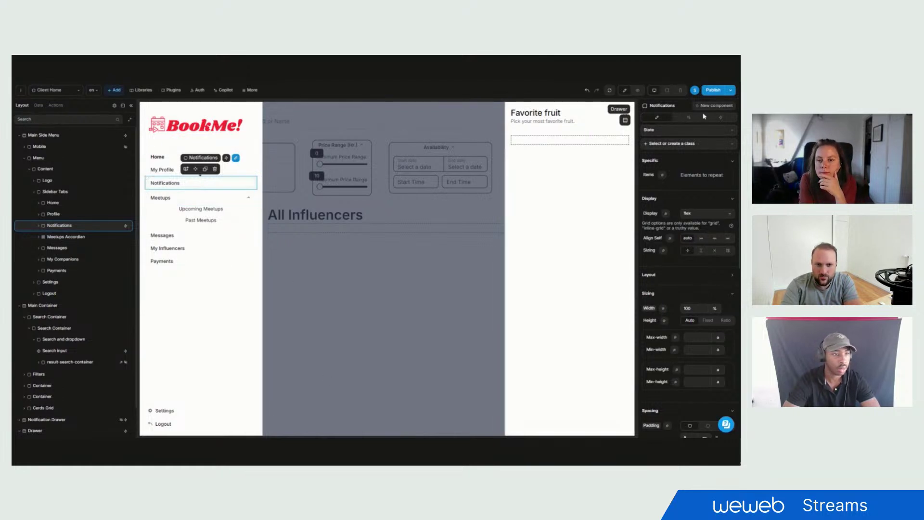
click(733, 119)
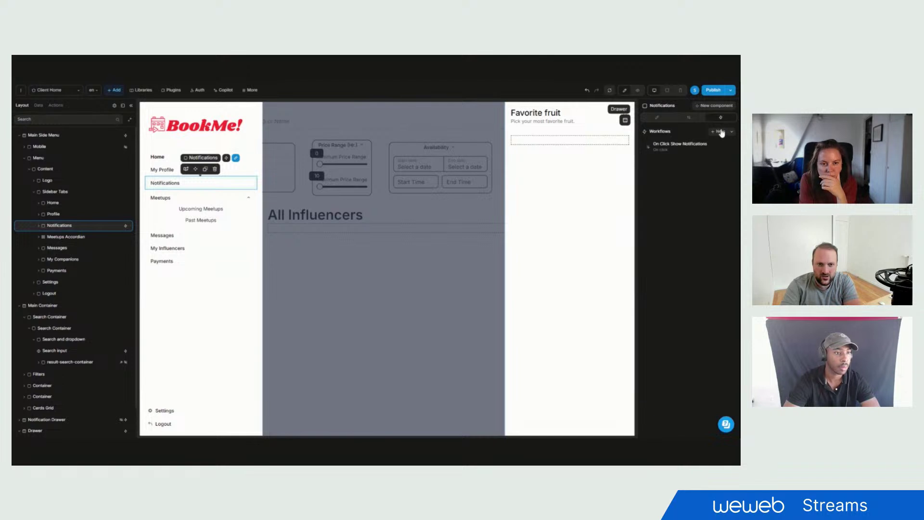
click(696, 150)
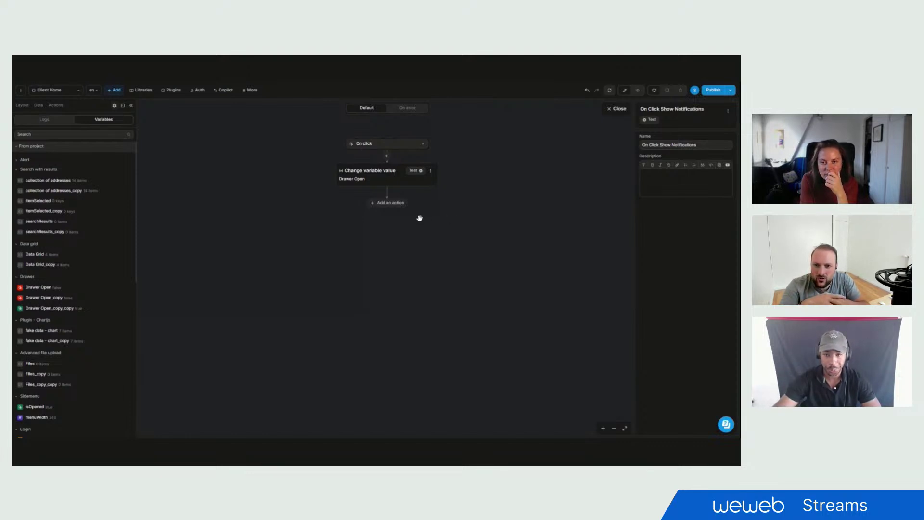
click(390, 182)
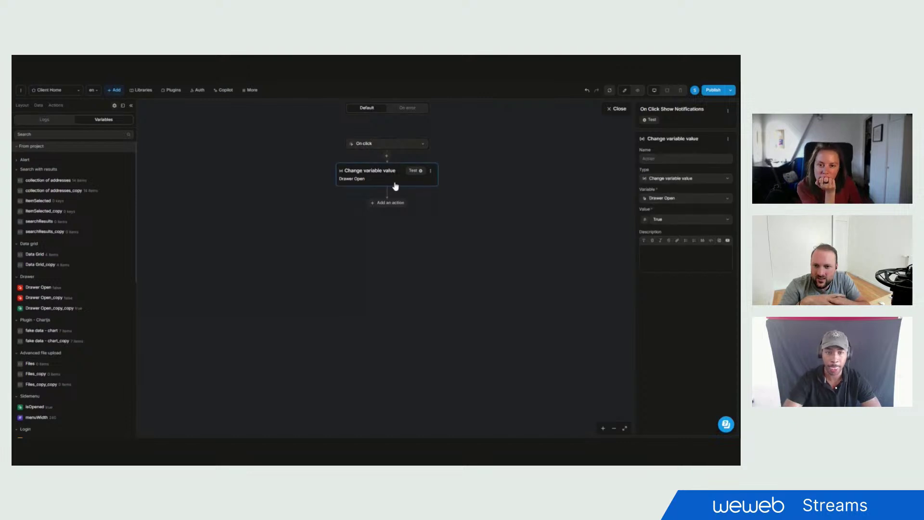
click(659, 198)
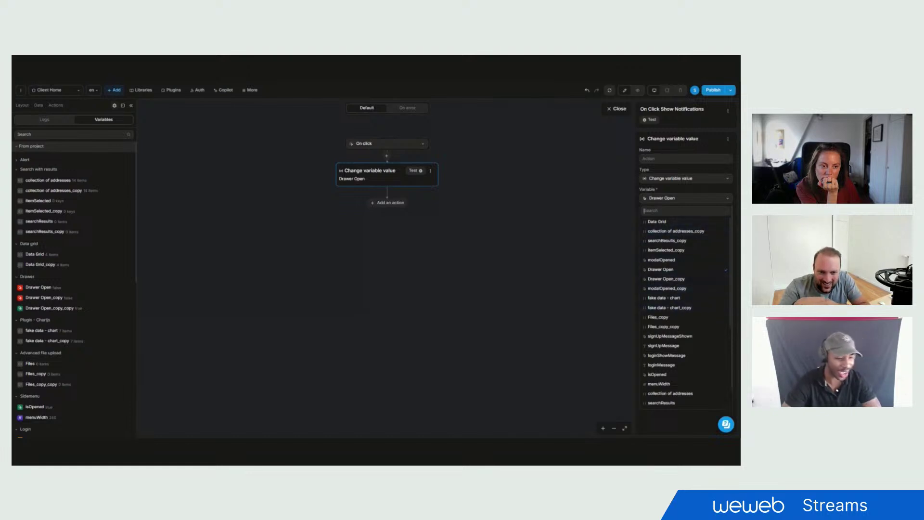
text(drawe)
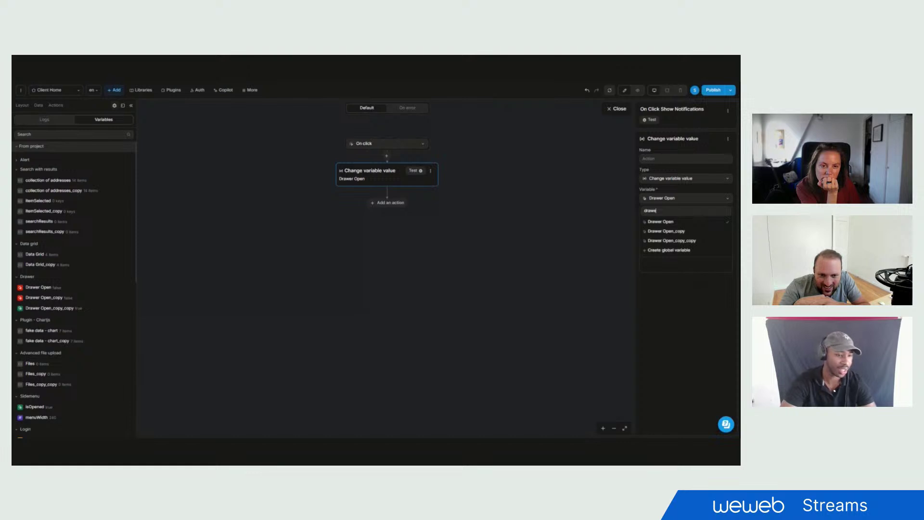
click(693, 240)
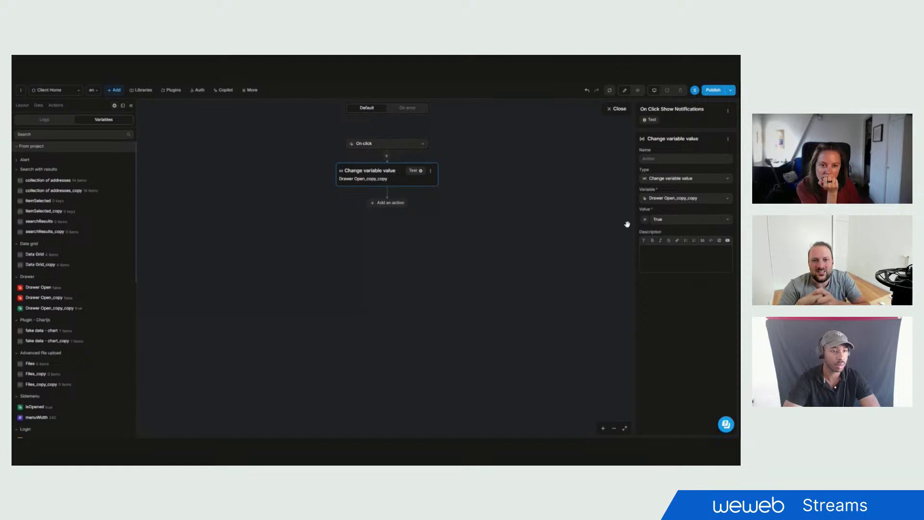
click(621, 109)
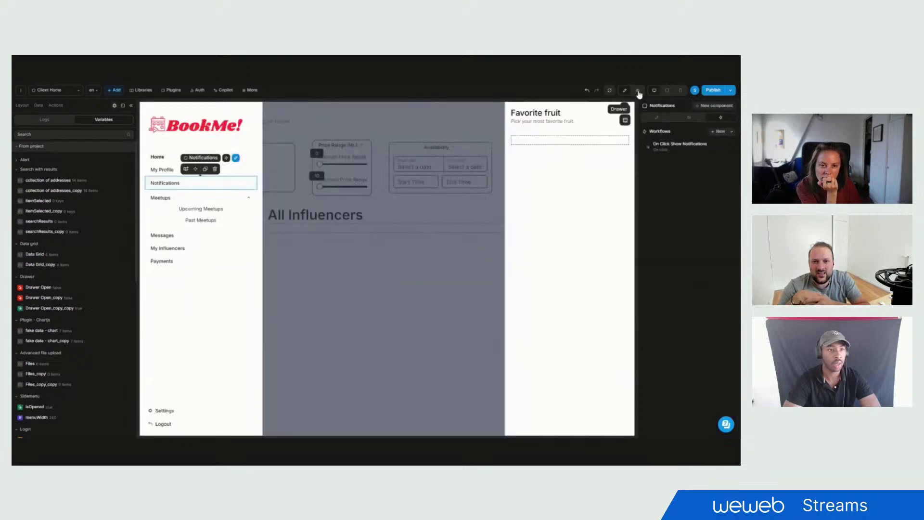
Step: Preview the Client Home page and test closing the drawer and reopening it from the Notifications item
click(638, 91)
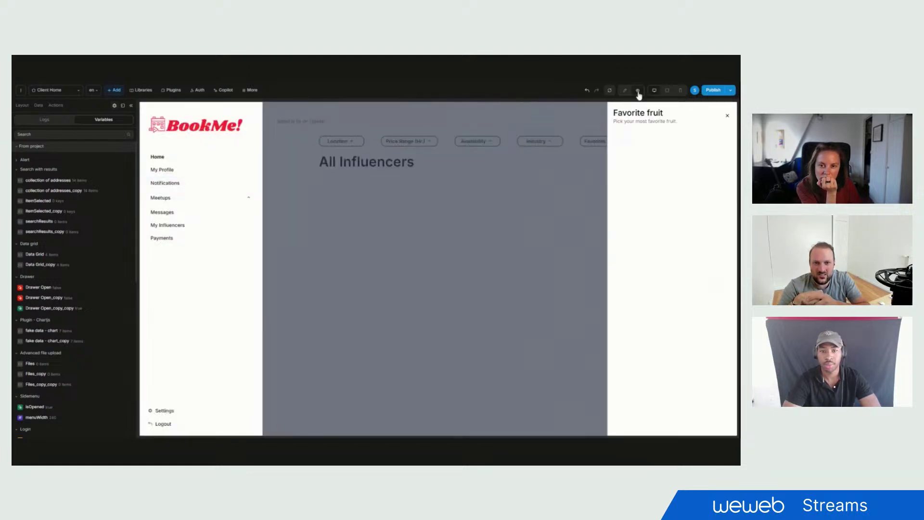
click(727, 116)
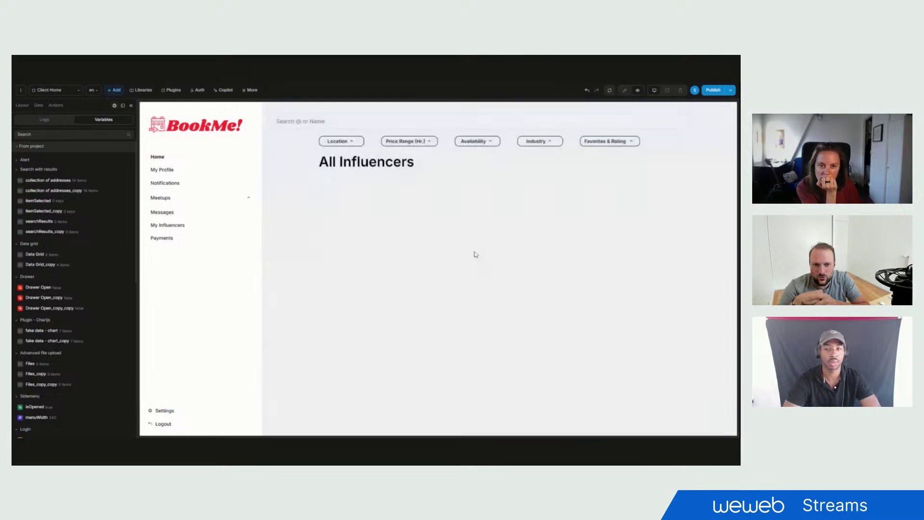
click(163, 185)
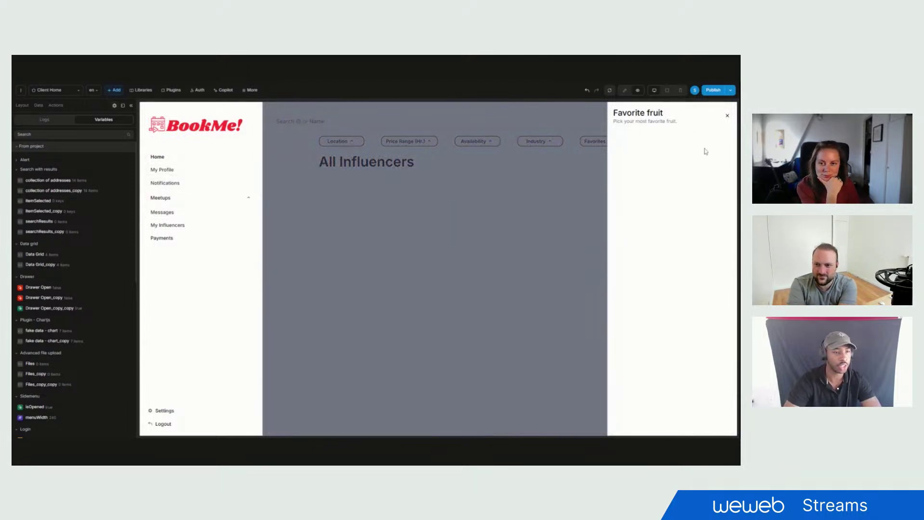
click(472, 215)
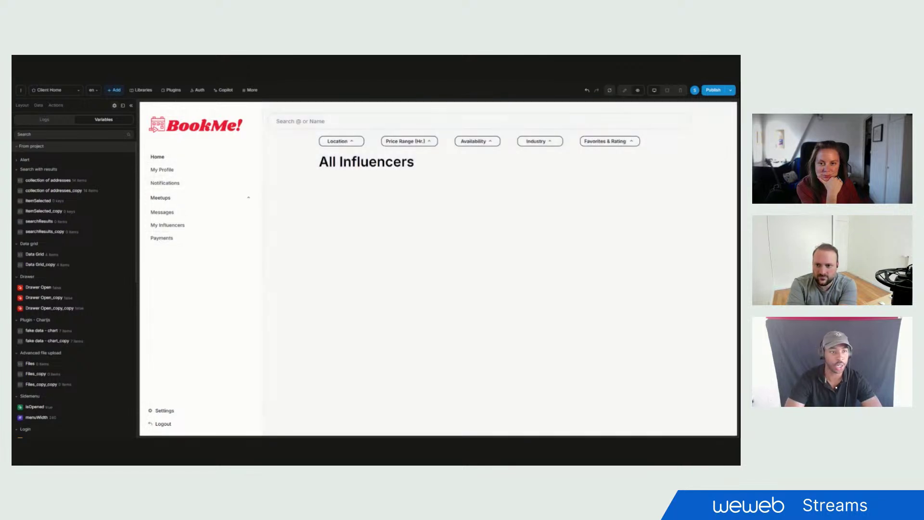
click(200, 186)
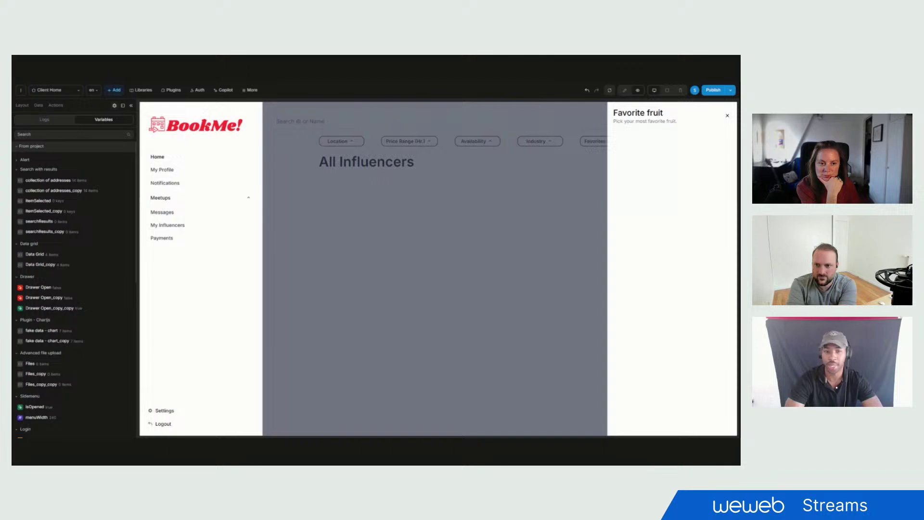
Step: Set the sidebar Notifications item's Link to option to No link in edit mode
click(29, 121)
click(21, 106)
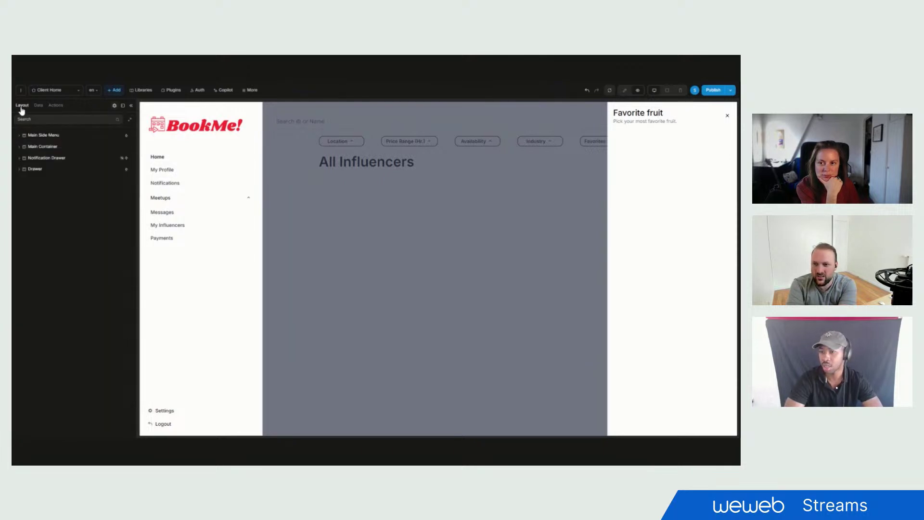
click(177, 185)
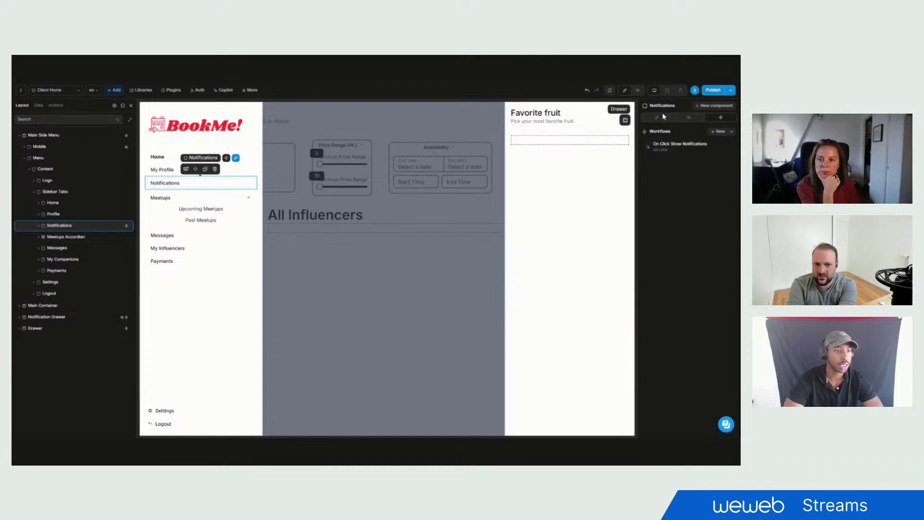
click(689, 118)
click(688, 121)
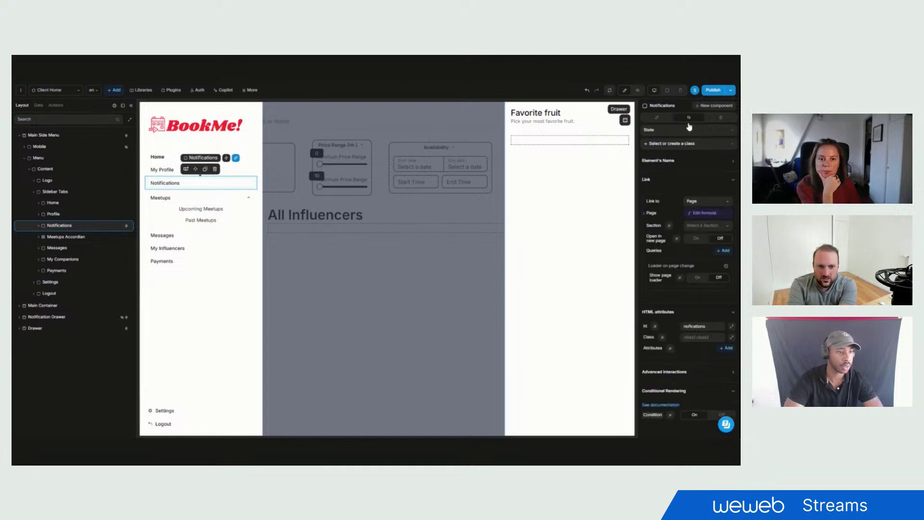
click(701, 204)
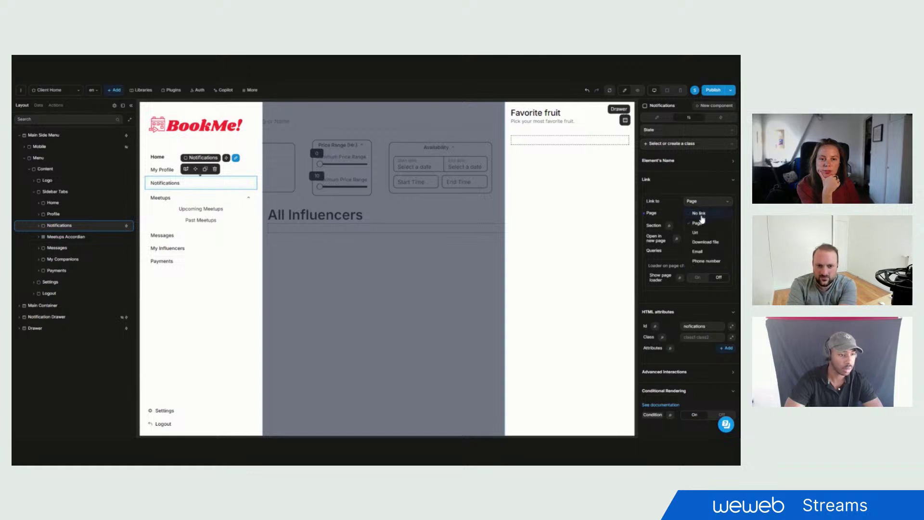
click(699, 214)
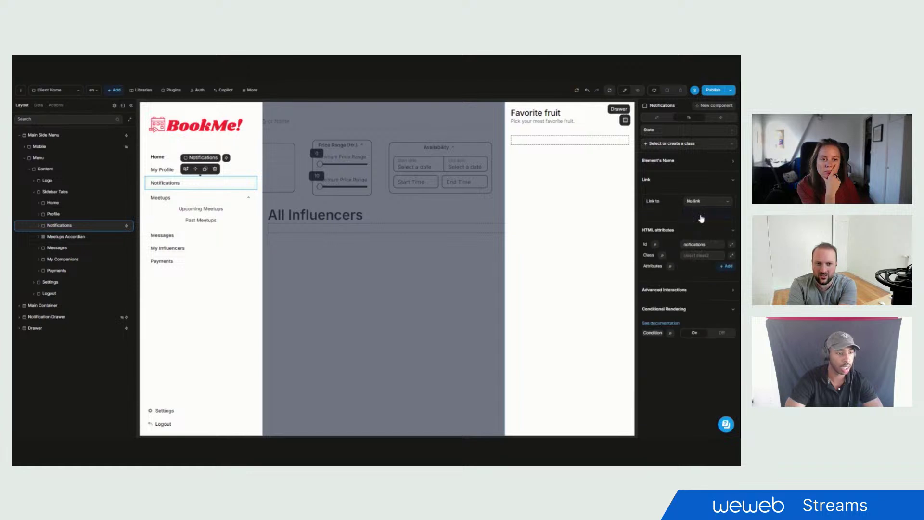
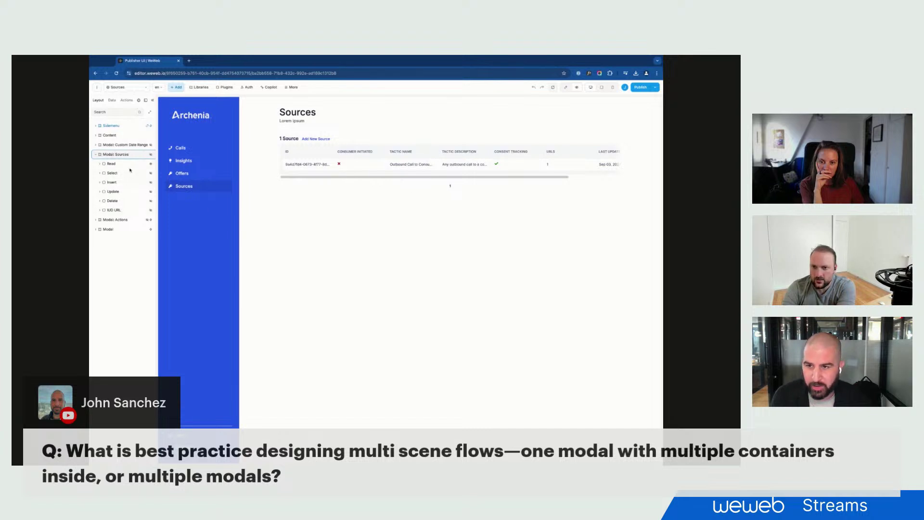
Step: Open the Add New Source modal on the Sources page and examine the display formula of the Modal: Sources section
click(316, 139)
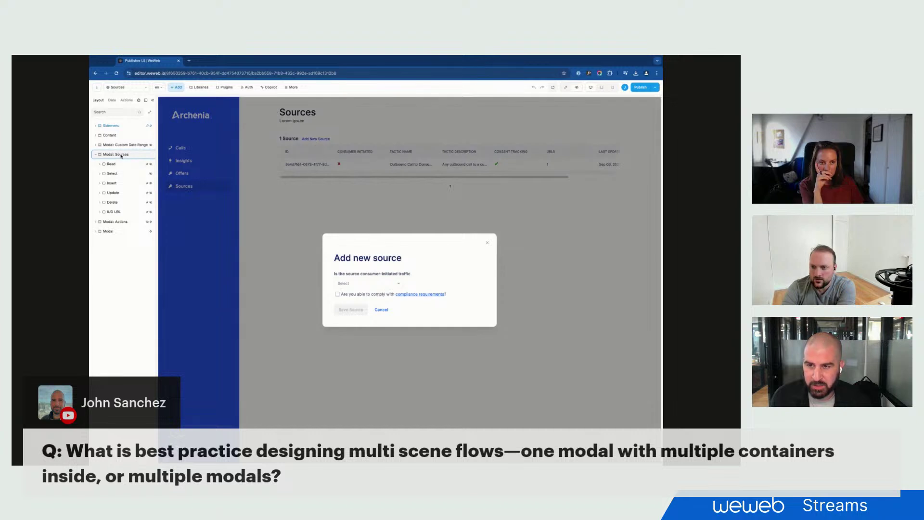
click(568, 87)
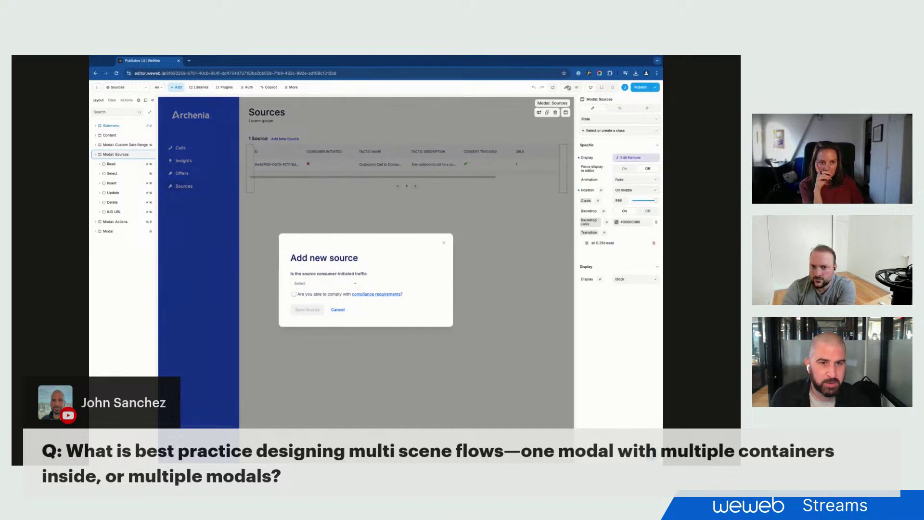
click(627, 159)
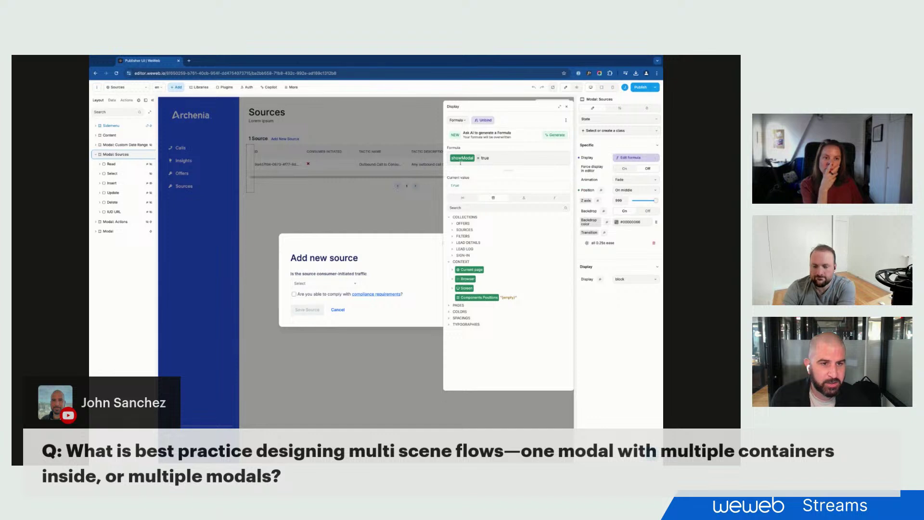
click(567, 107)
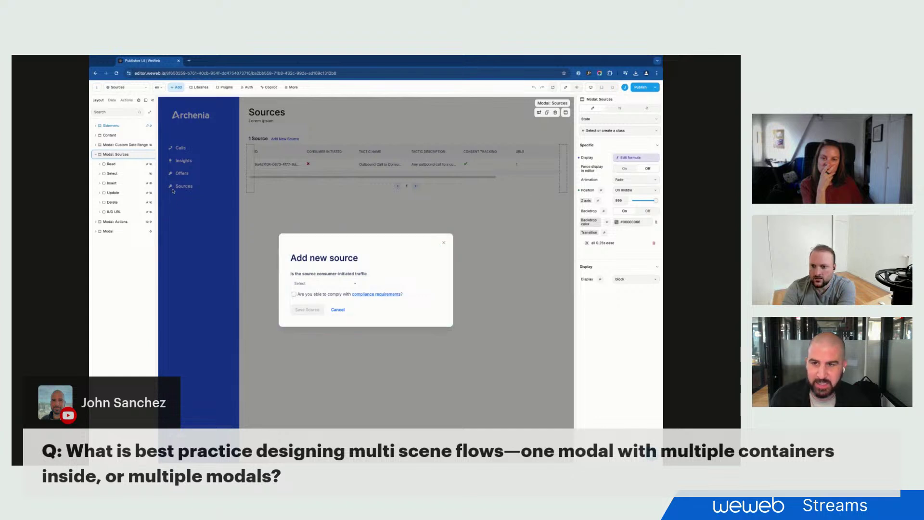
Step: Examine the conditional rendering formula of the Insert container inside Modal: Sources
click(118, 183)
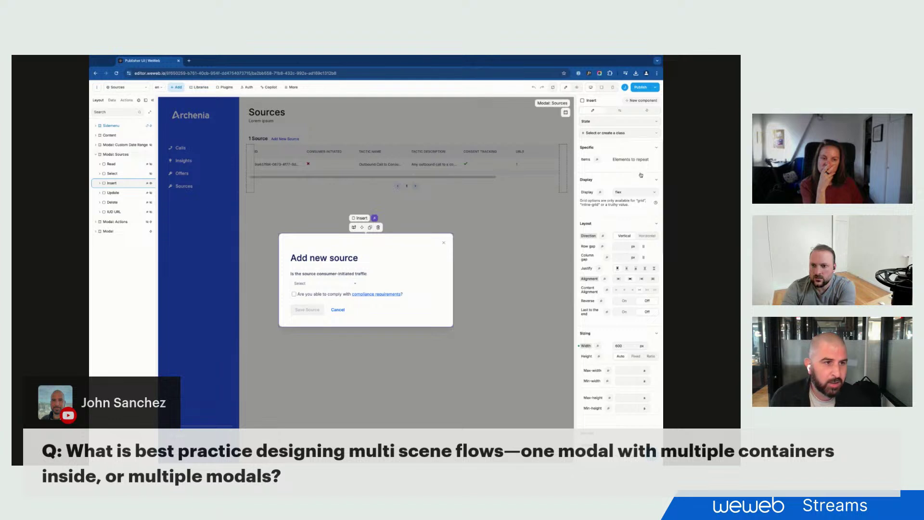
click(618, 114)
click(634, 338)
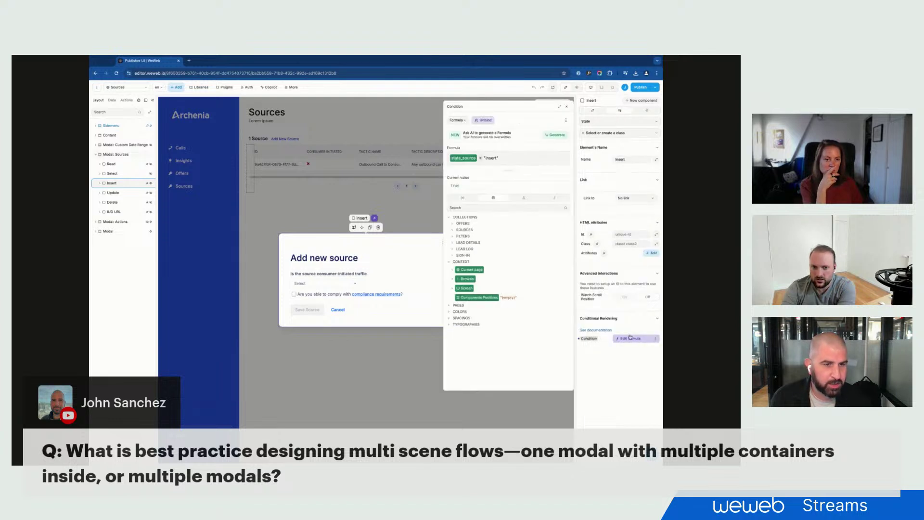
click(566, 106)
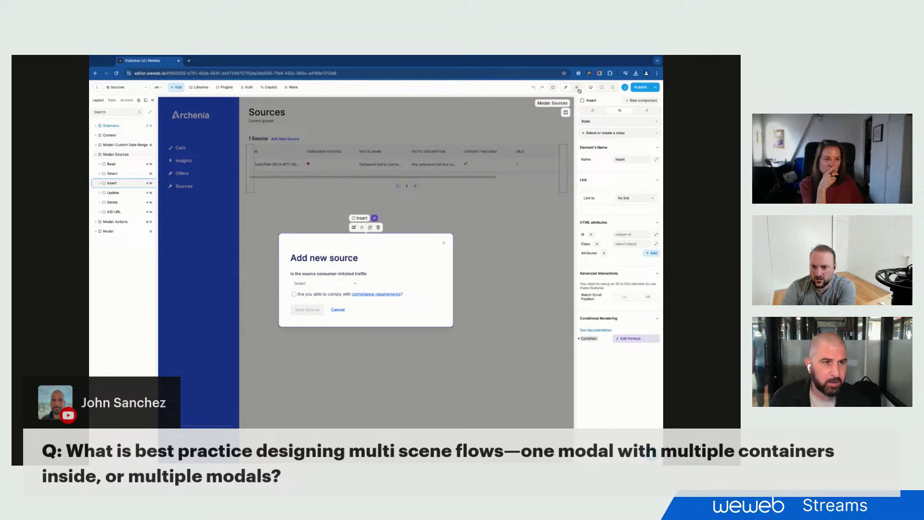
Step: Return to preview, dismiss the Add new source modal and bring up the delete dialog for the listed source
key(p)
click(489, 243)
scroll(509, 156, right, 3)
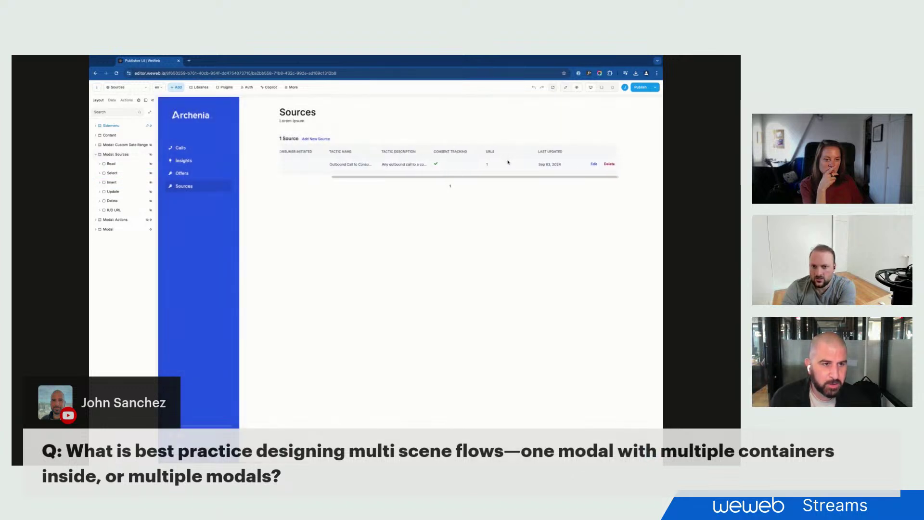
click(611, 165)
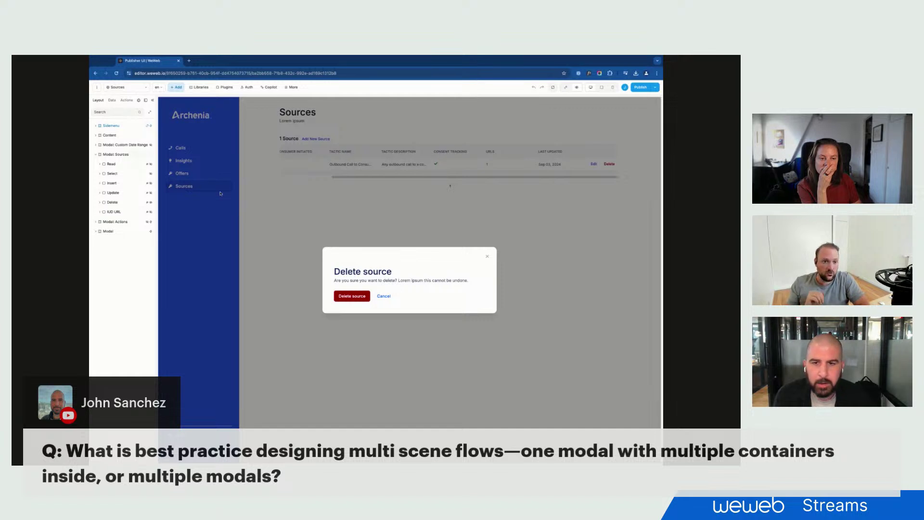
Step: Search the project data for "state" and examine the state_source variable's settings and available types
click(111, 100)
click(105, 111)
text(state)
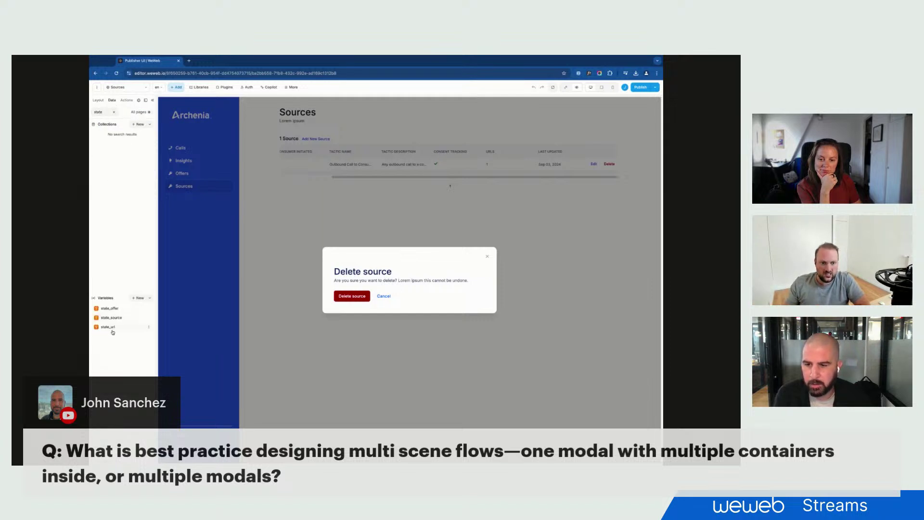
click(115, 317)
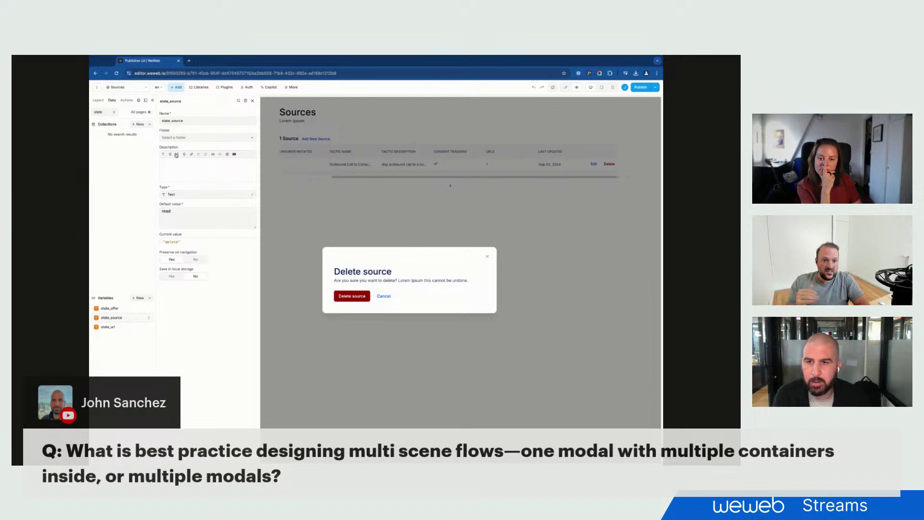
click(195, 197)
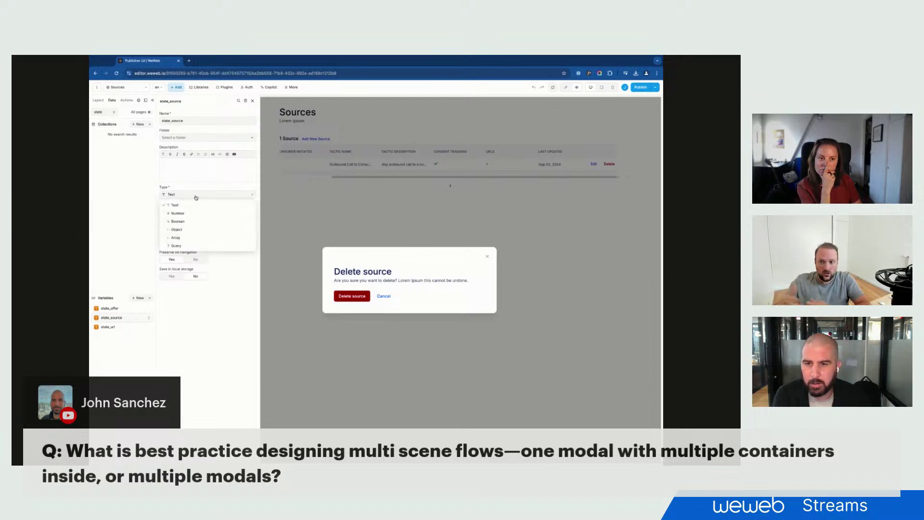
click(291, 196)
click(111, 318)
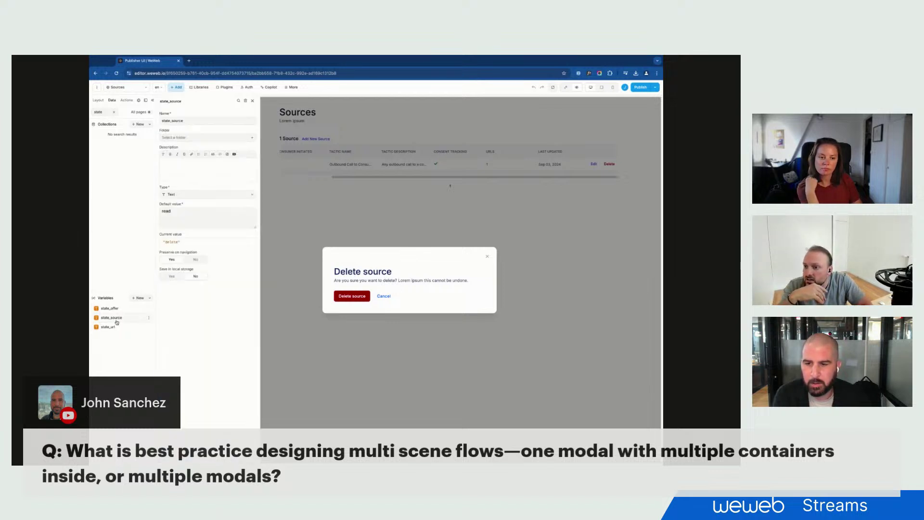
click(178, 194)
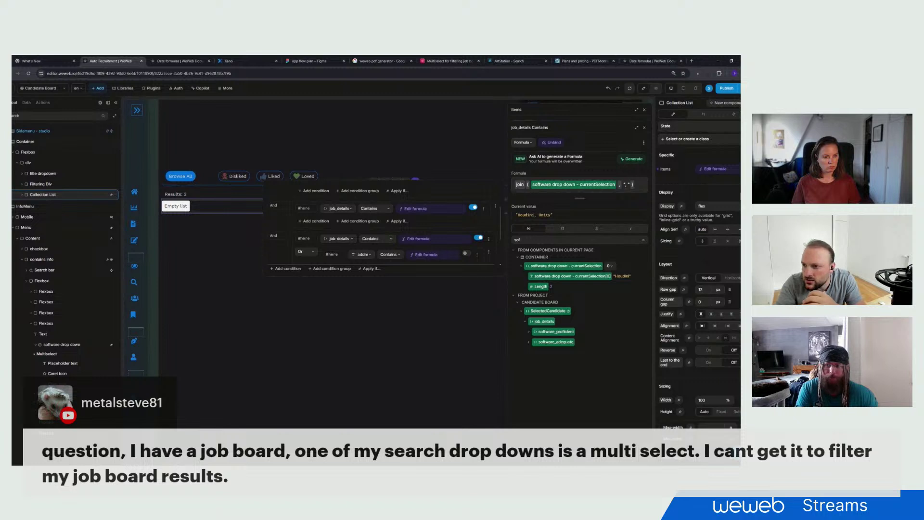
Step: Close the Collection List's items filter formula on the Candidate Board and select the software drop down multi-select for inspection
click(643, 110)
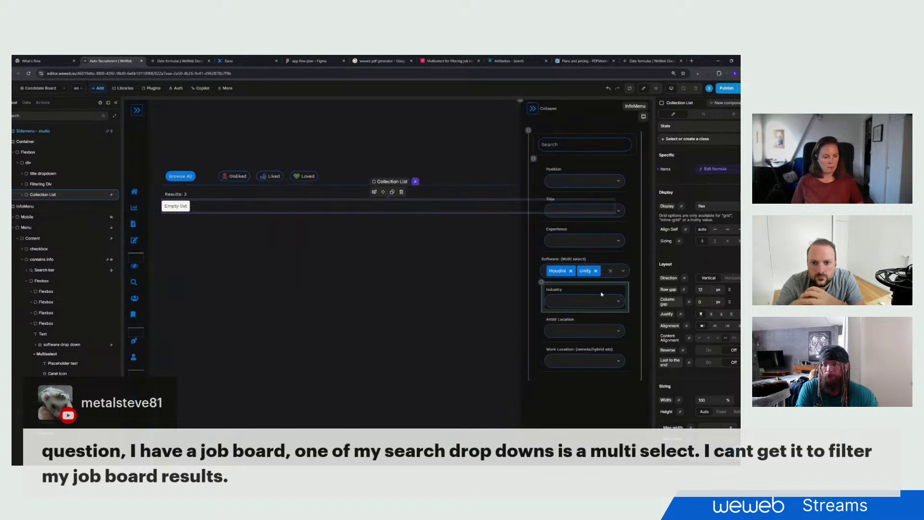
click(542, 273)
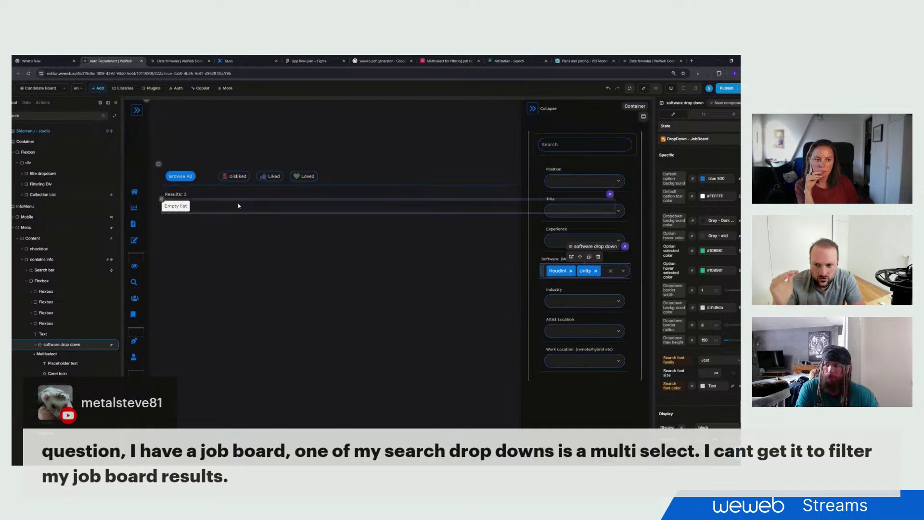
Step: Examine the Collection List's items filter and the value formula of its nested job_details Contains condition using the software drop down selection
click(221, 209)
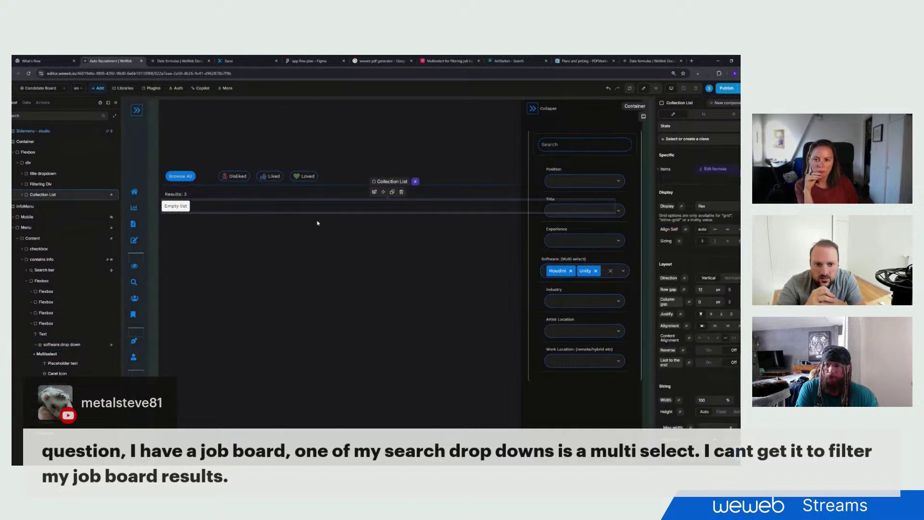
click(716, 170)
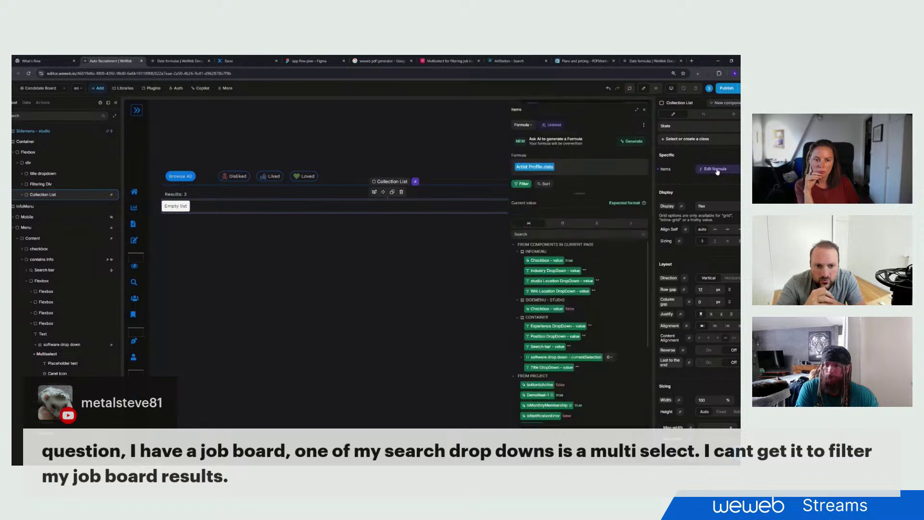
click(521, 186)
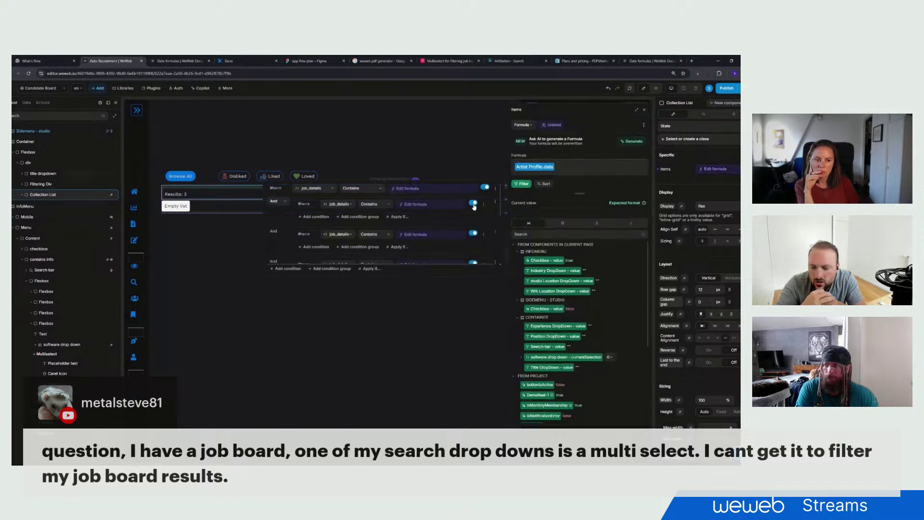
click(421, 208)
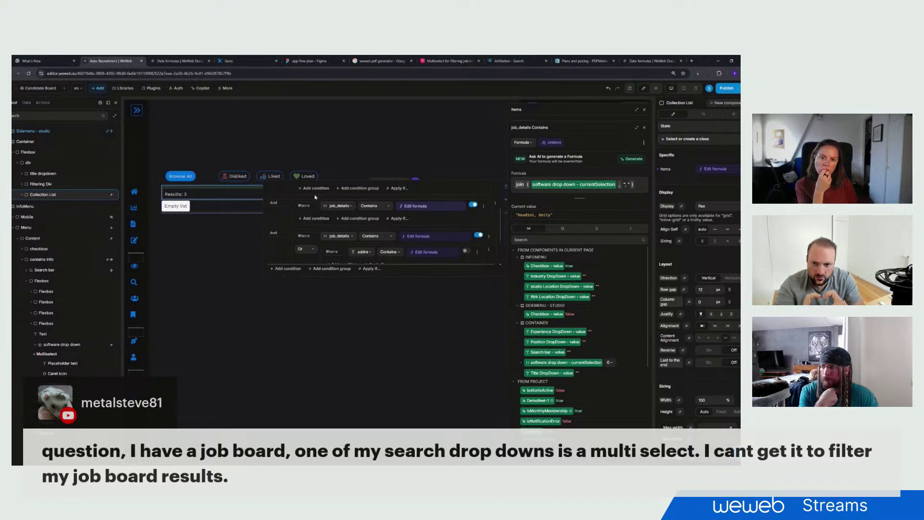
scroll(347, 215, up, 1)
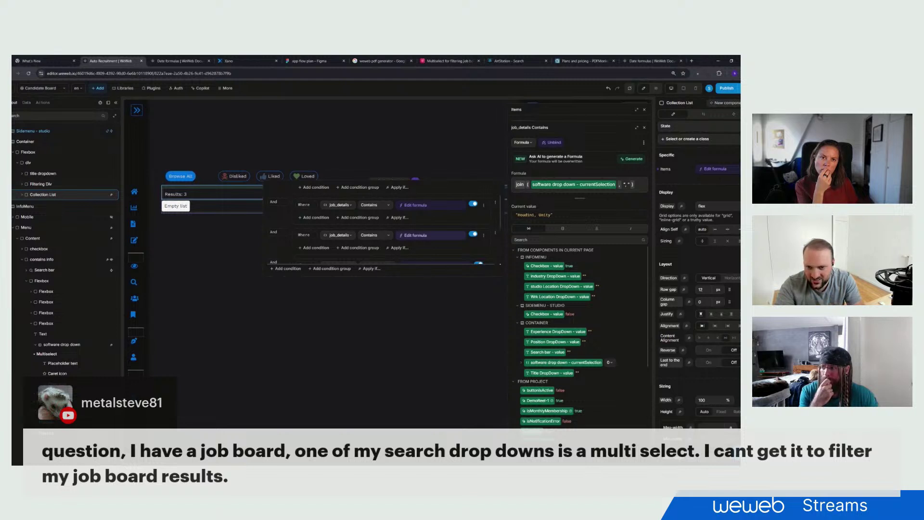
scroll(347, 226, down, 1)
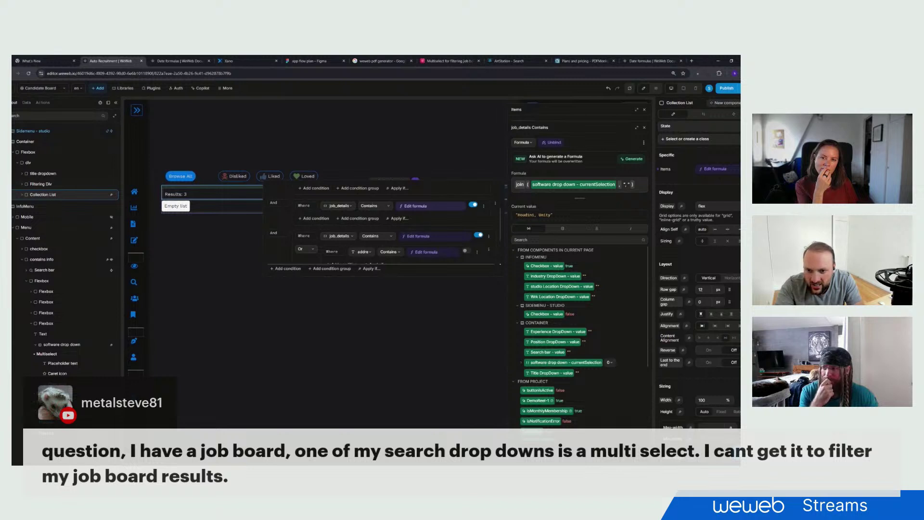
Step: Add an apply-if switch to the first three nested job_details condition groups and set each to Off
click(397, 219)
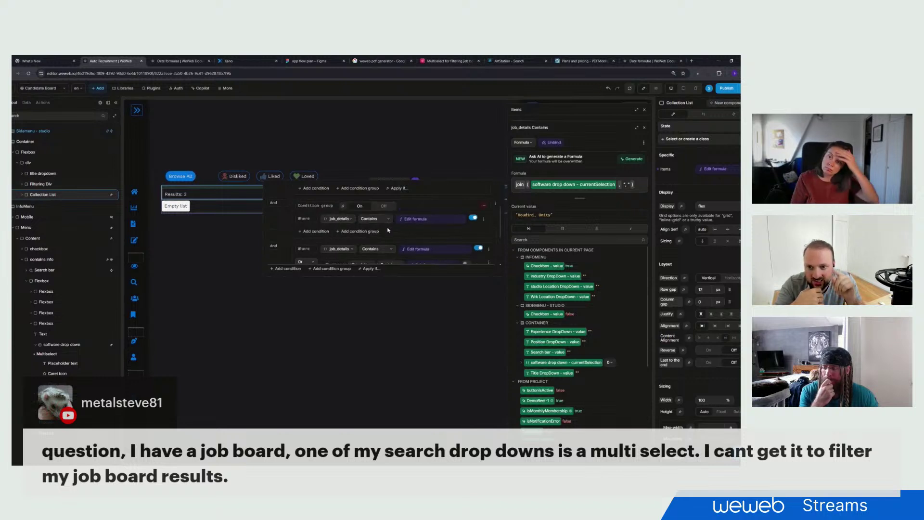
click(383, 206)
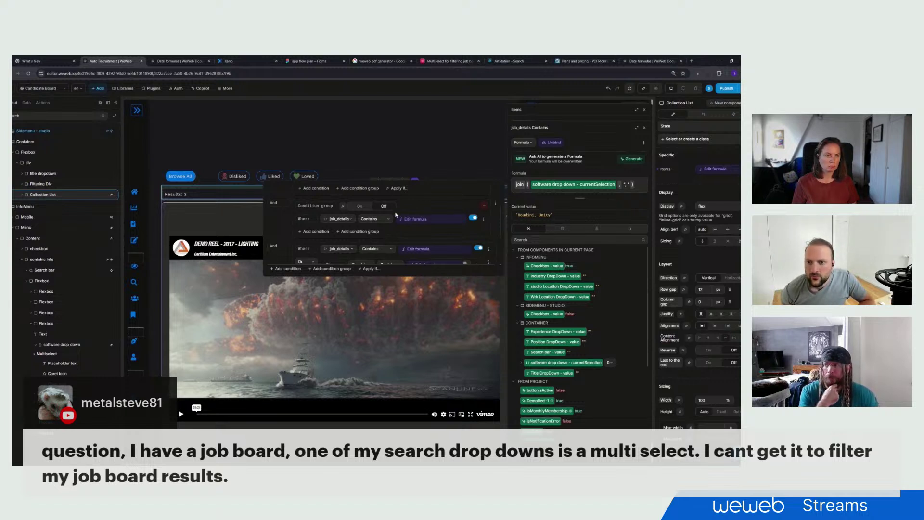
scroll(393, 219, down, 2)
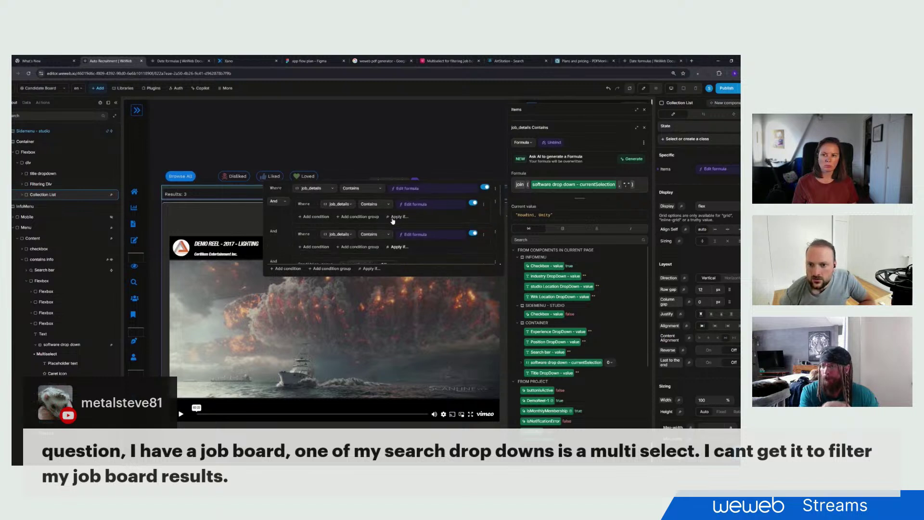
scroll(393, 221, down, 1)
click(399, 217)
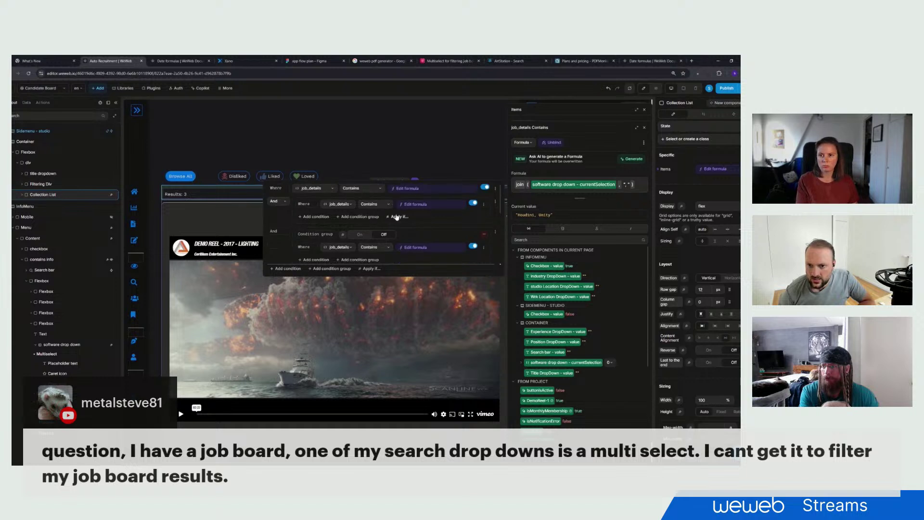
click(384, 205)
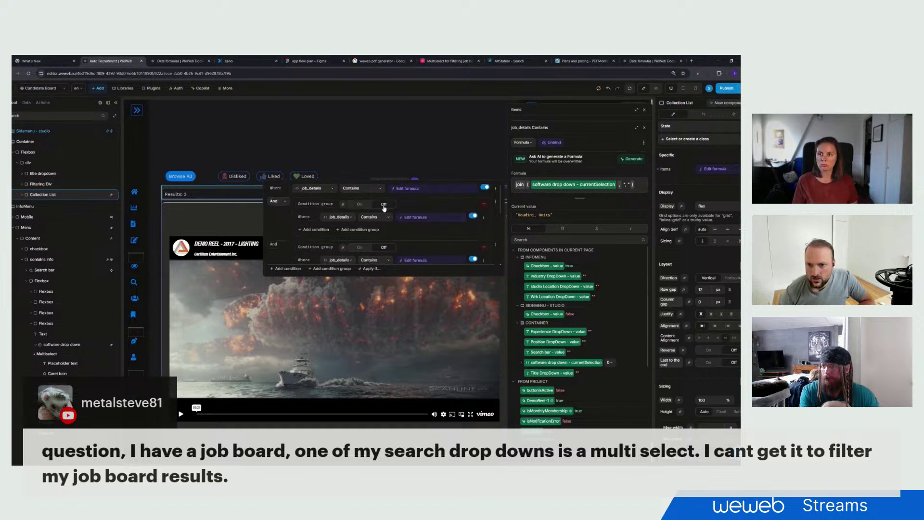
click(384, 205)
scroll(394, 207, down, 2)
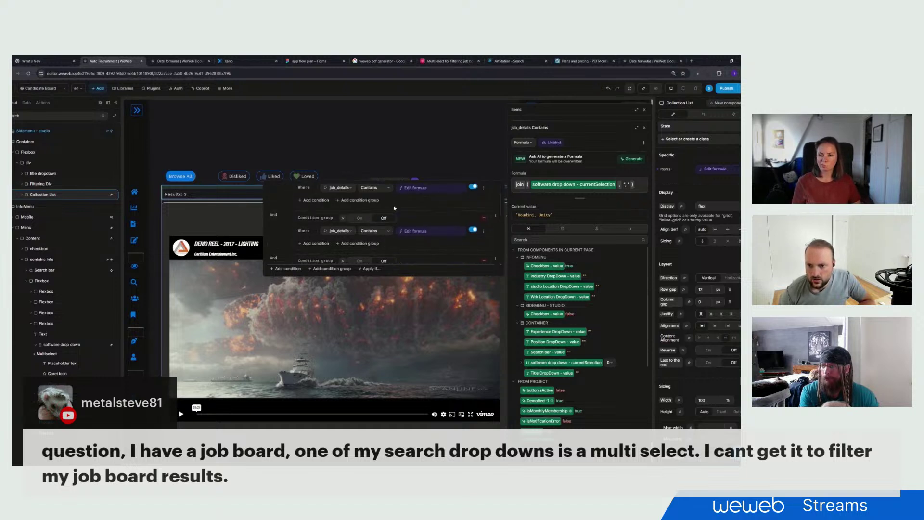
Step: Add apply-if switches set to Off to the two nested address condition groups and to the top-level filter group
scroll(390, 202, up, 2)
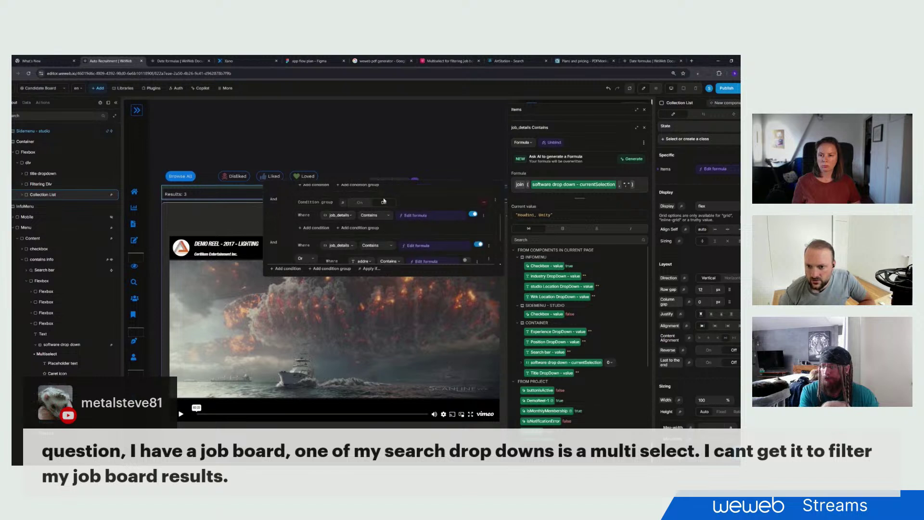
scroll(385, 224, down, 2)
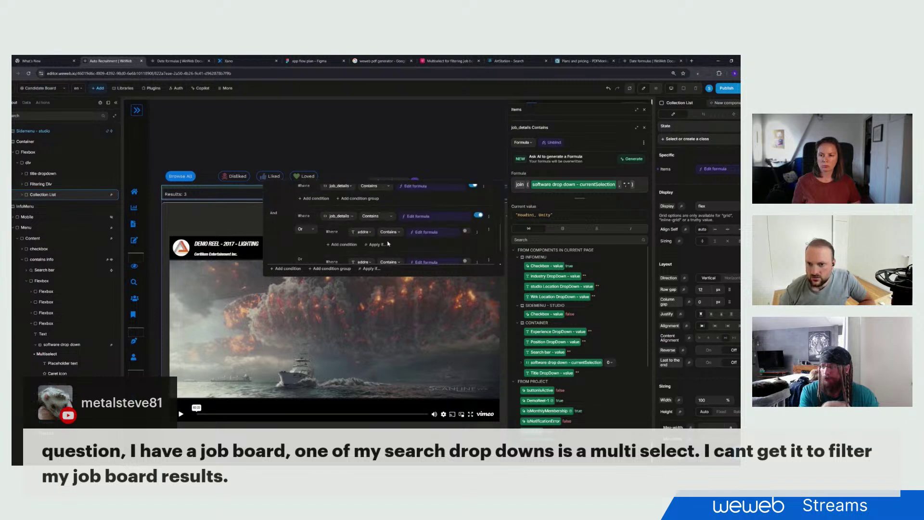
scroll(381, 246, up, 1)
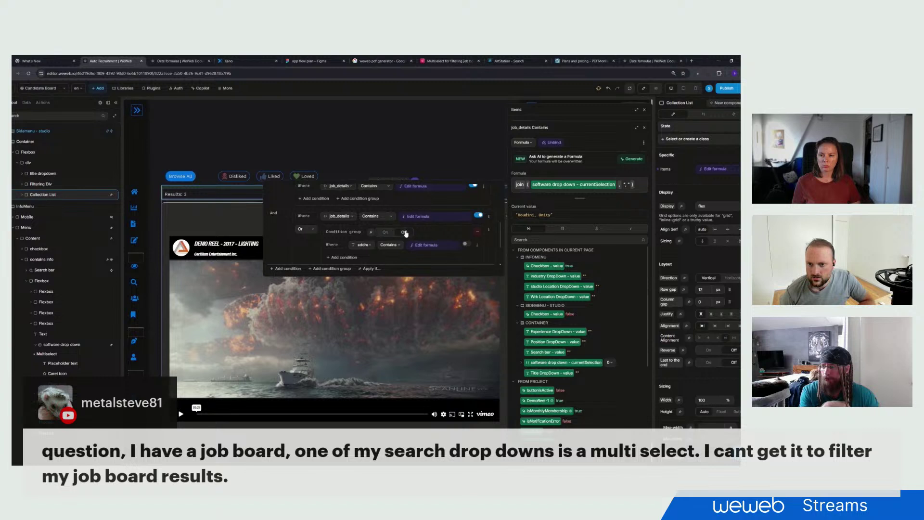
scroll(404, 233, down, 3)
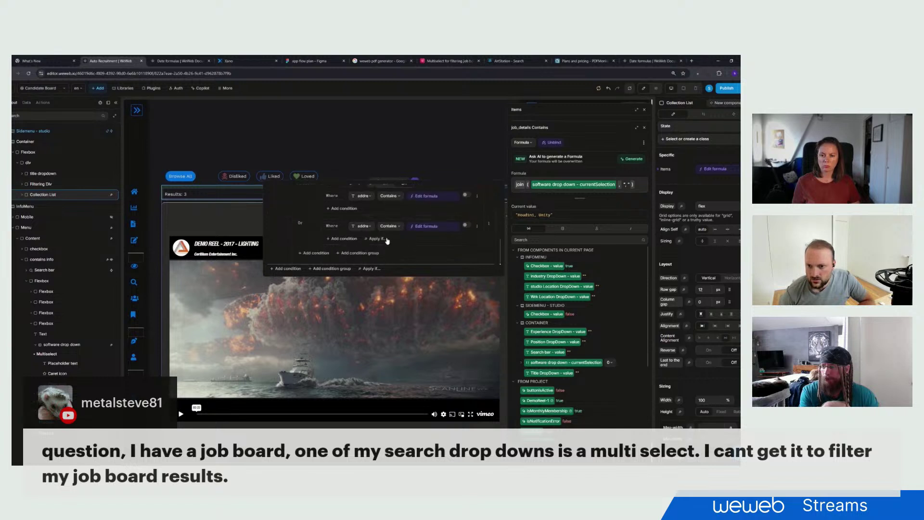
scroll(377, 250, up, 5)
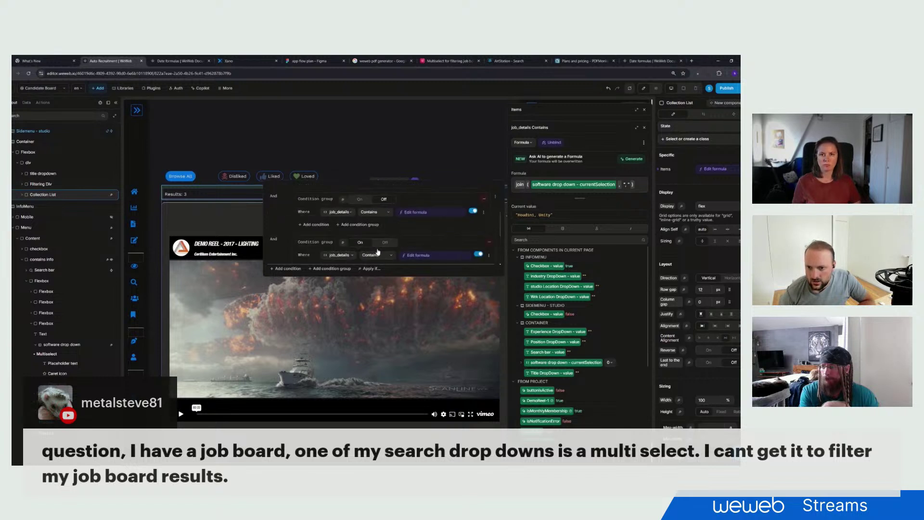
scroll(377, 252, down, 5)
scroll(380, 242, up, 5)
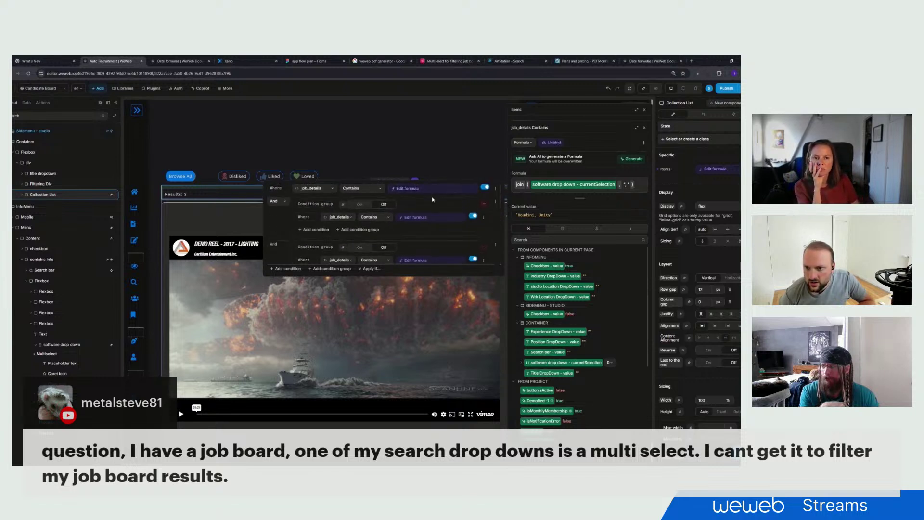
scroll(411, 210, down, 1)
scroll(412, 209, down, 3)
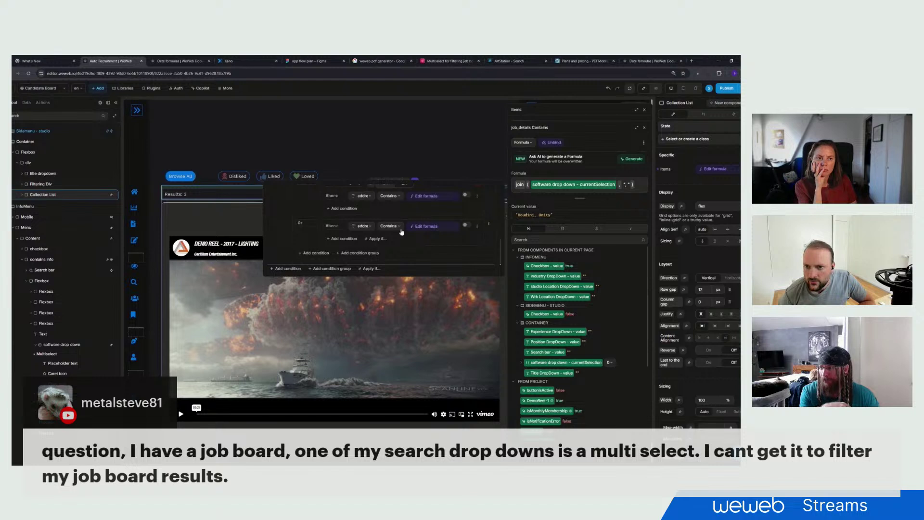
click(374, 239)
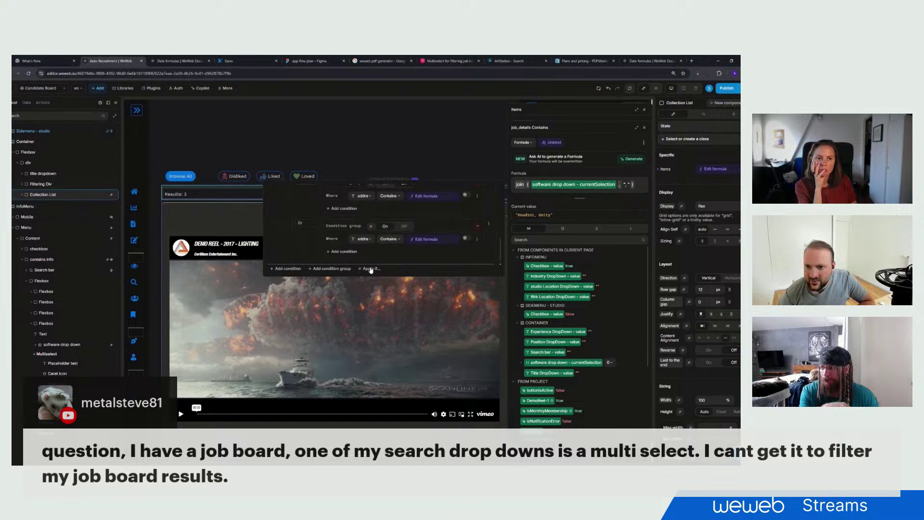
click(403, 226)
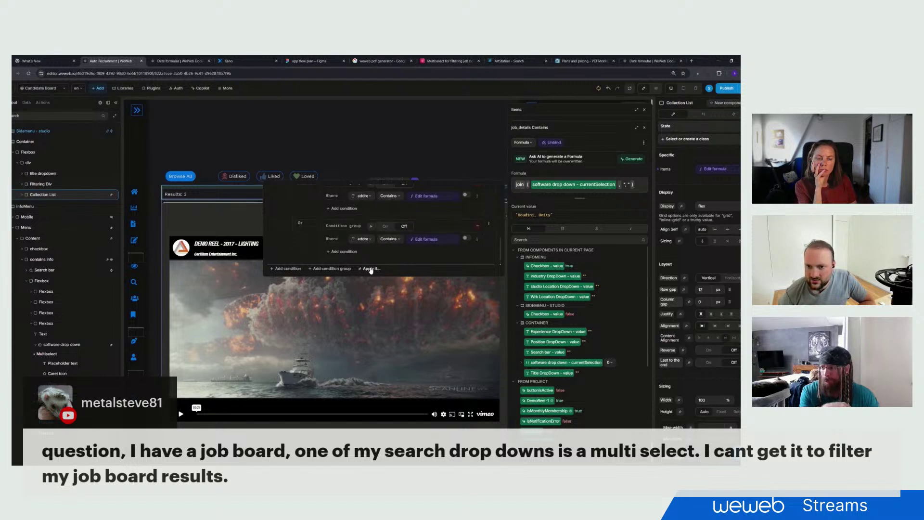
scroll(385, 250, up, 3)
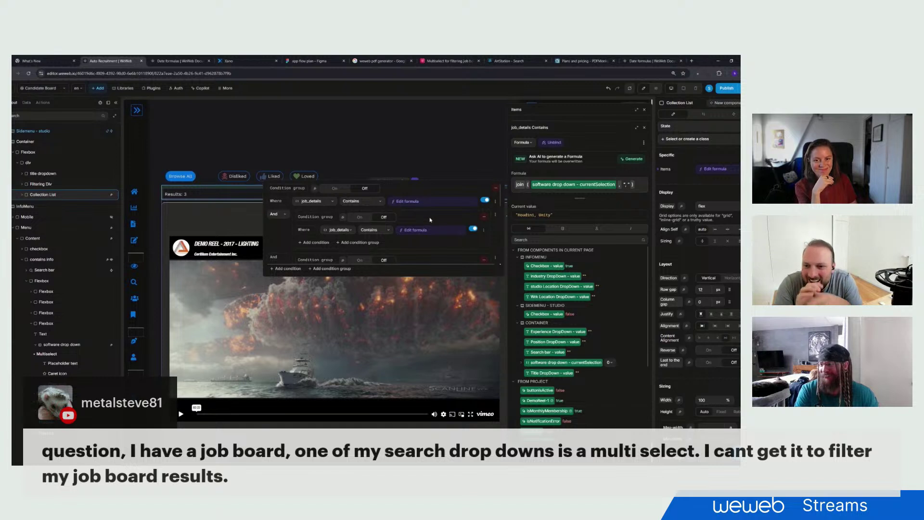
Step: Add a condition group to the filter with job_details as the field and Contains as the operator, leaving its value unbound
scroll(429, 220, down, 4)
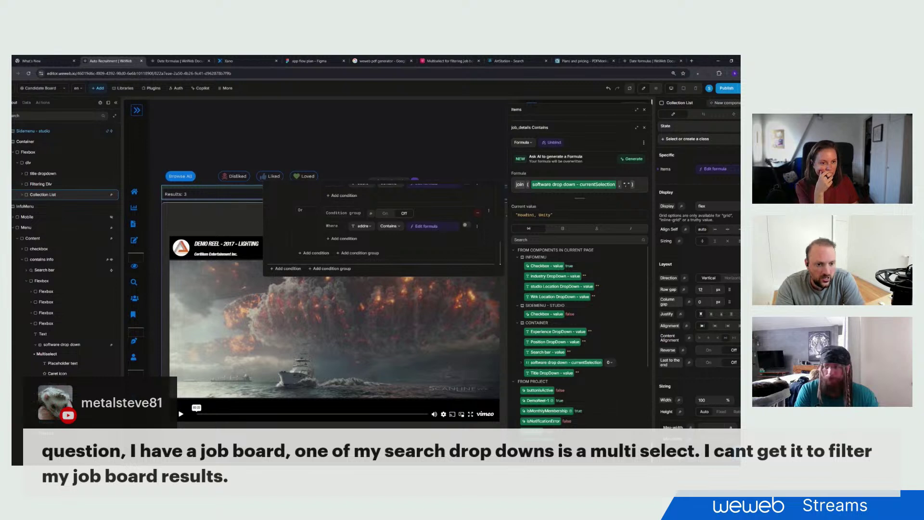
scroll(435, 222, up, 2)
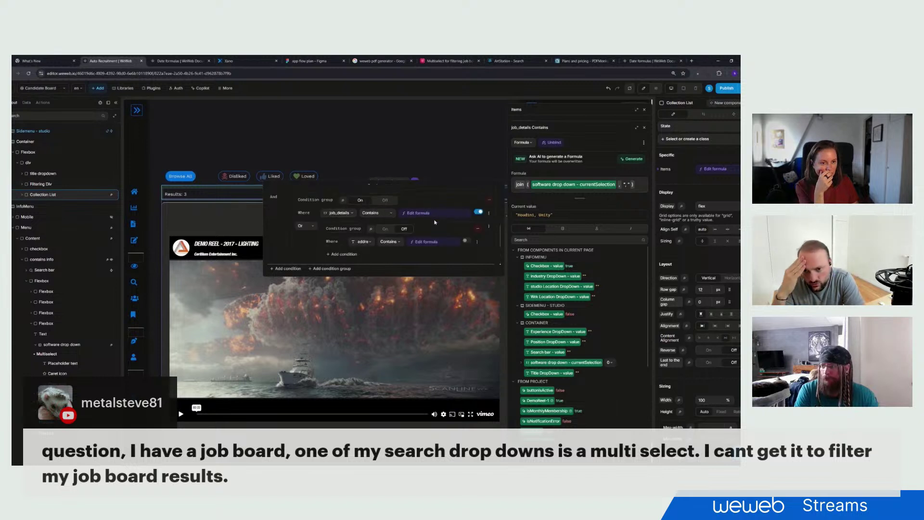
scroll(435, 222, up, 2)
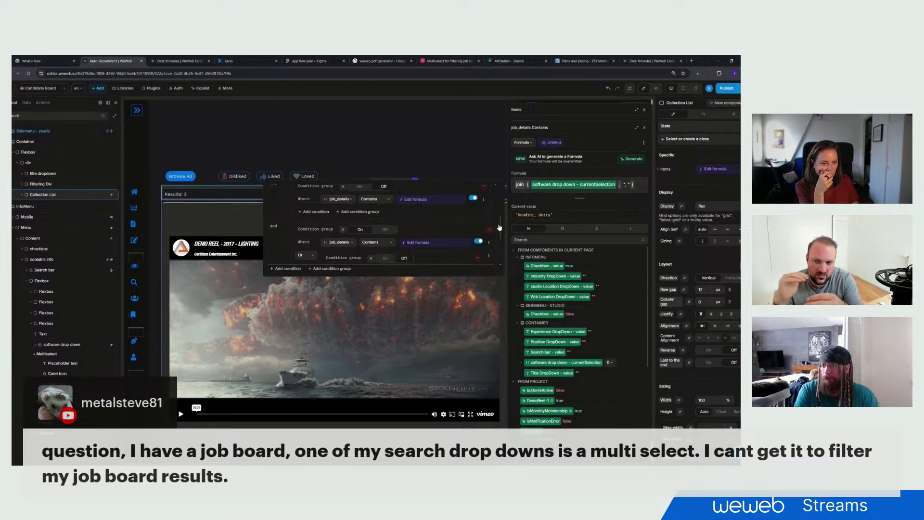
scroll(500, 232, up, 2)
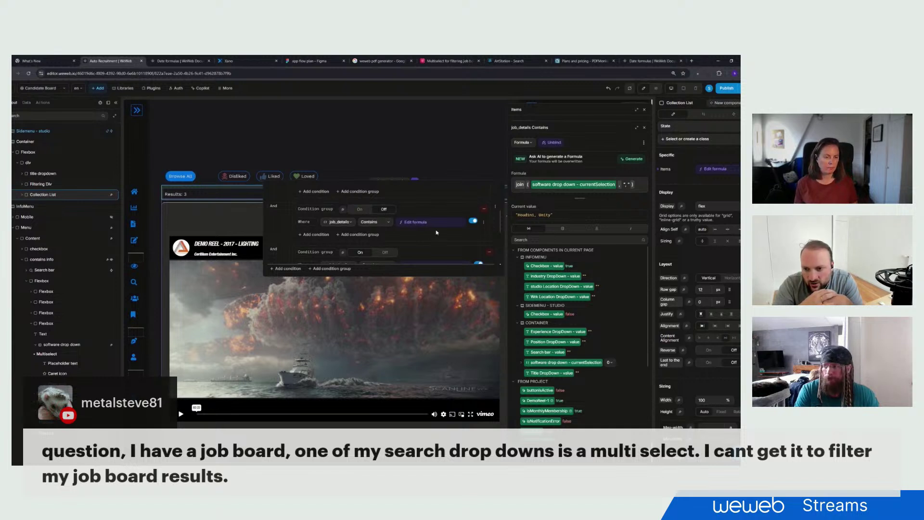
scroll(437, 232, down, 3)
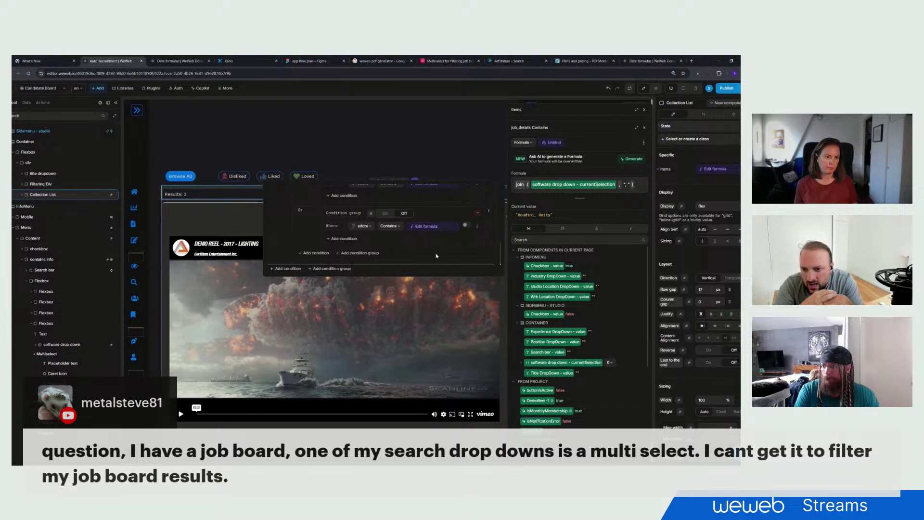
click(330, 269)
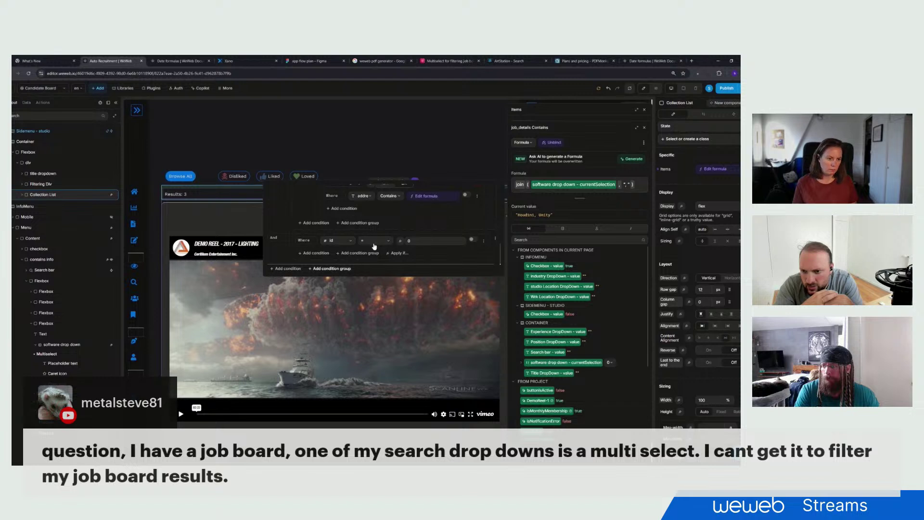
click(347, 243)
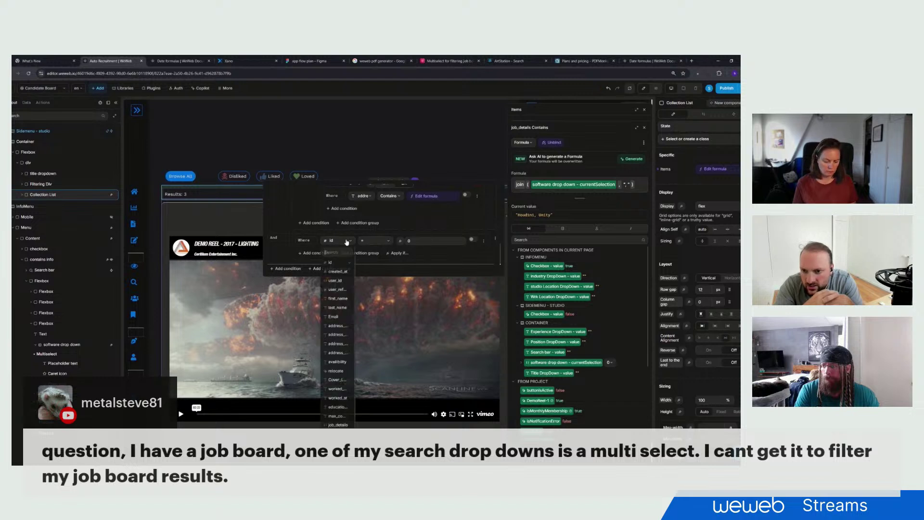
click(338, 425)
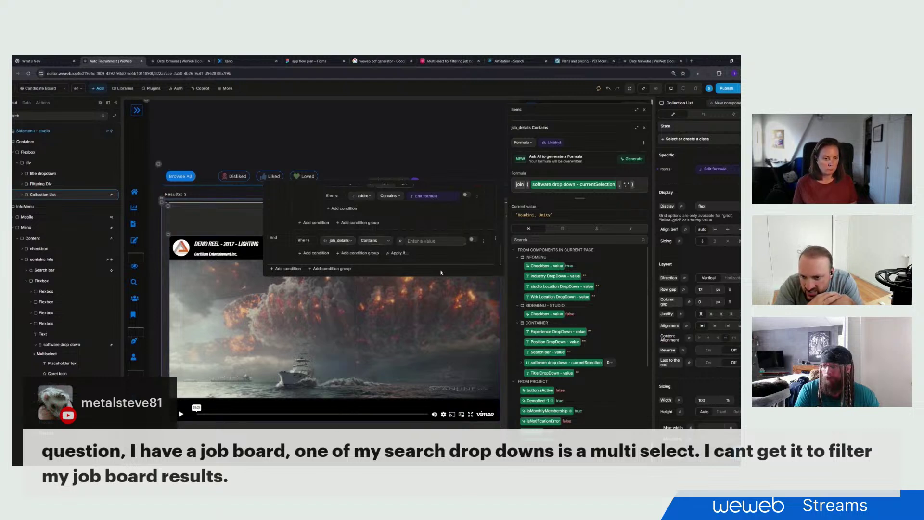
click(400, 241)
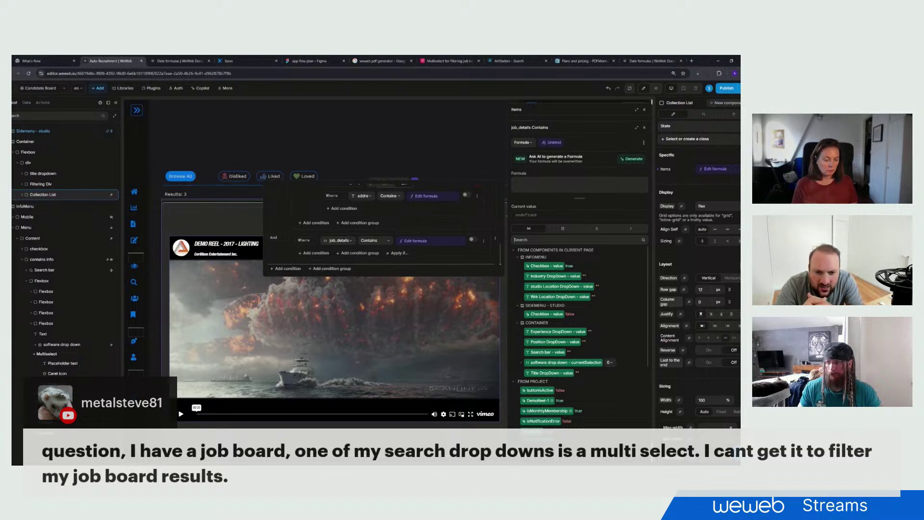
click(553, 143)
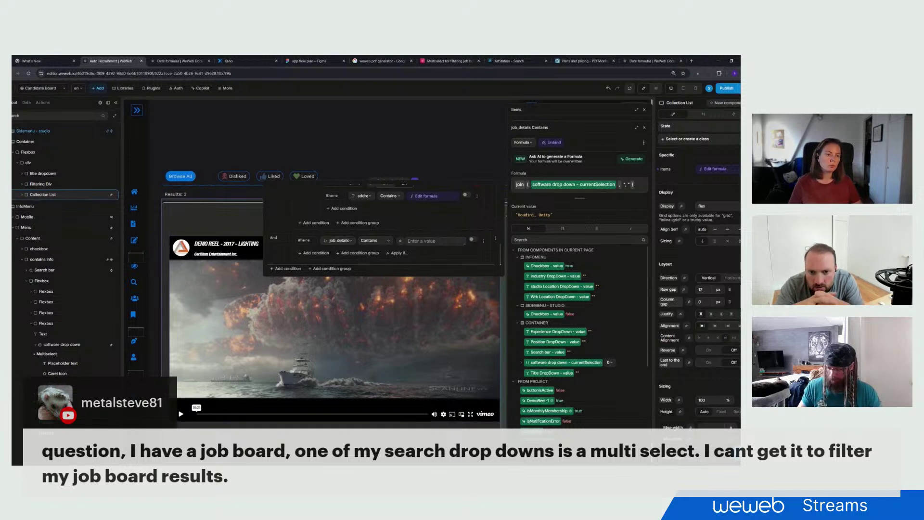
Step: Search the formula data for "sof" and check items 1 and 0 of the software drop down's currentSelection
click(515, 239)
text(sof)
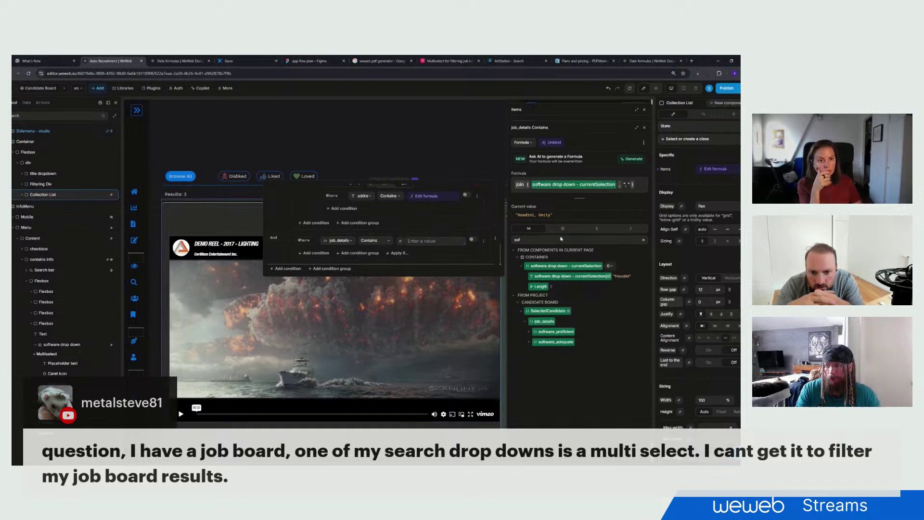
click(610, 267)
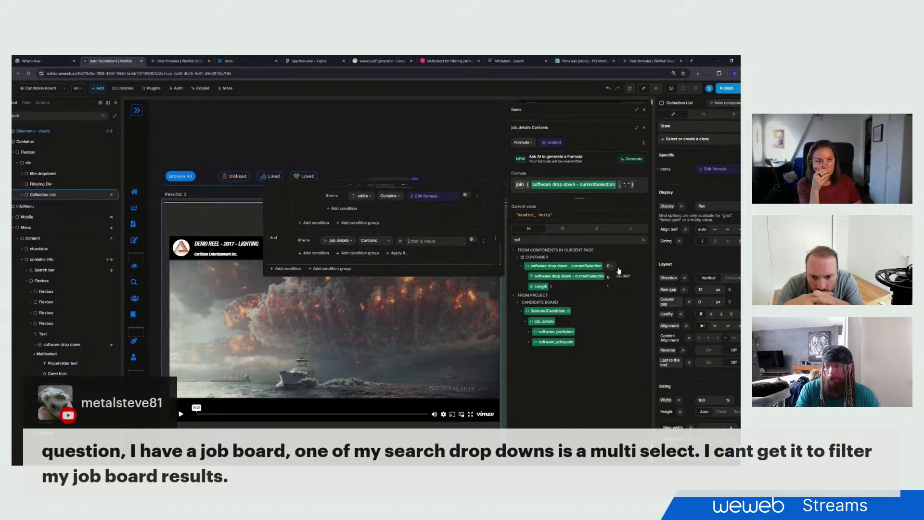
click(610, 286)
click(610, 267)
click(610, 276)
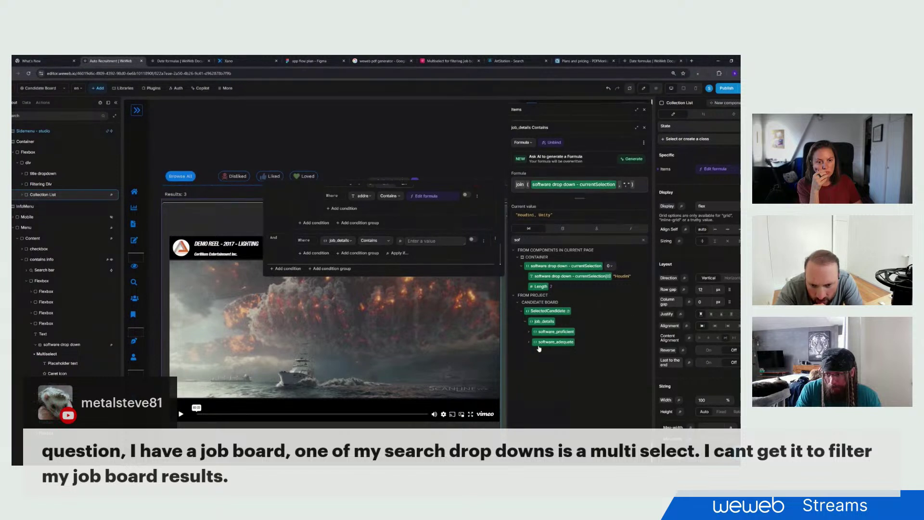
Step: Examine the software_proficient and software_adequate entries in the SelectedCandidate job_details data
click(530, 333)
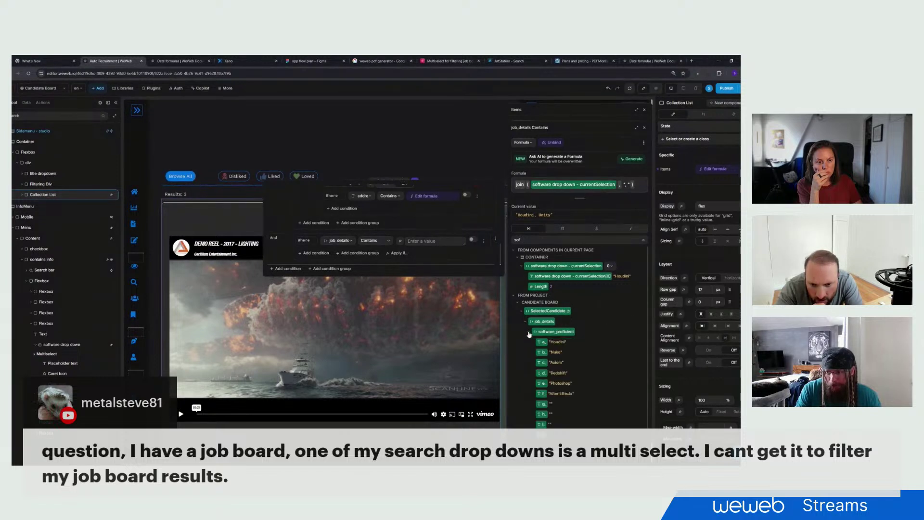
scroll(548, 352, down, 1)
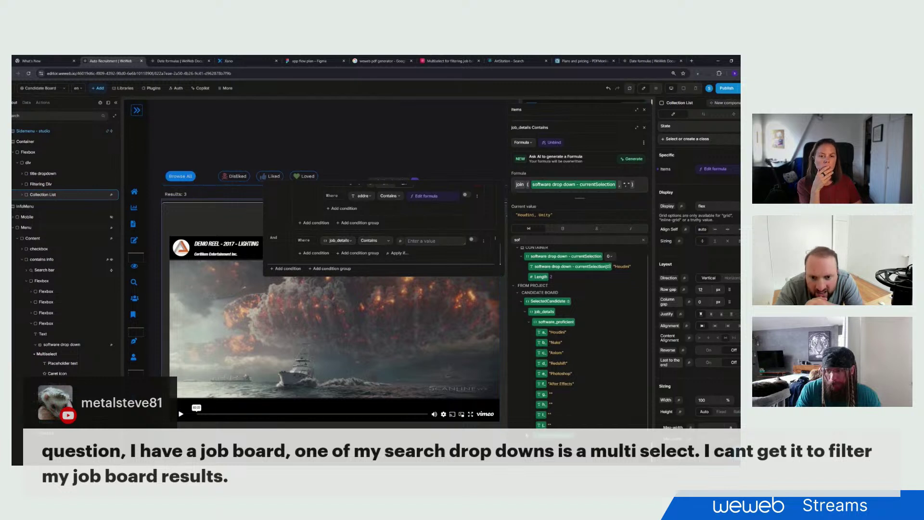
scroll(579, 398, down, 5)
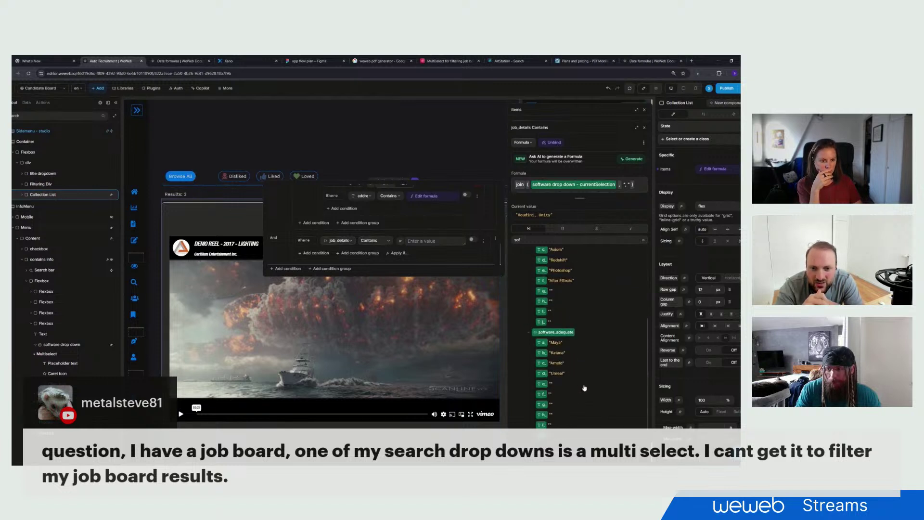
scroll(590, 376, up, 2)
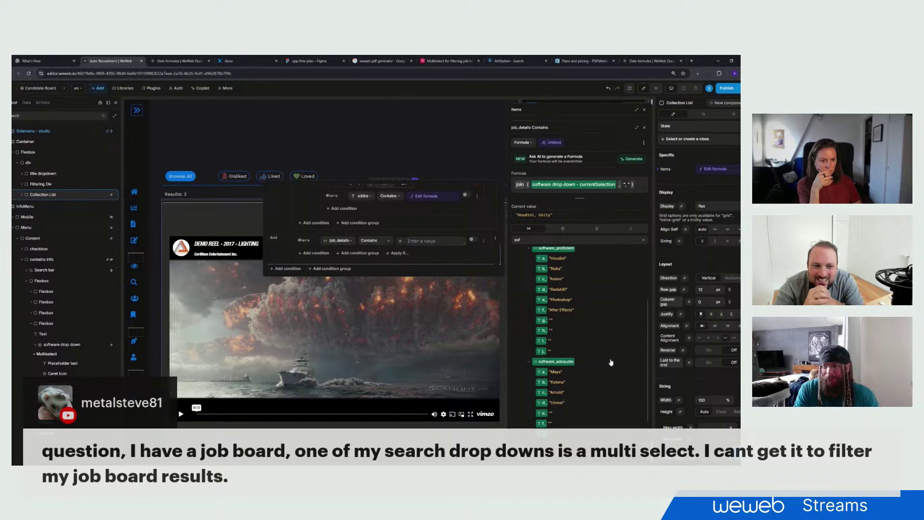
scroll(611, 362, up, 2)
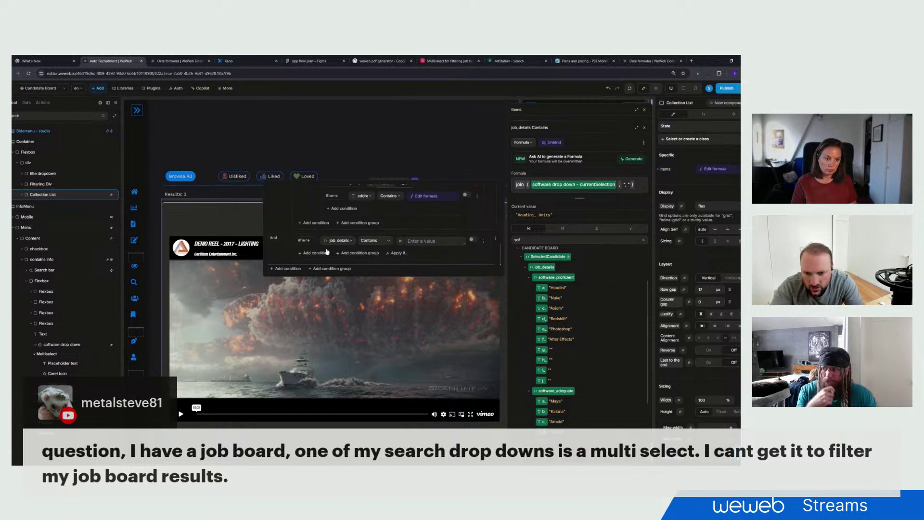
Step: Remove the newly added job_details condition group with the unbound value, check the remaining filter groups, and close the Items formula editor
click(494, 239)
click(506, 249)
scroll(442, 245, up, 3)
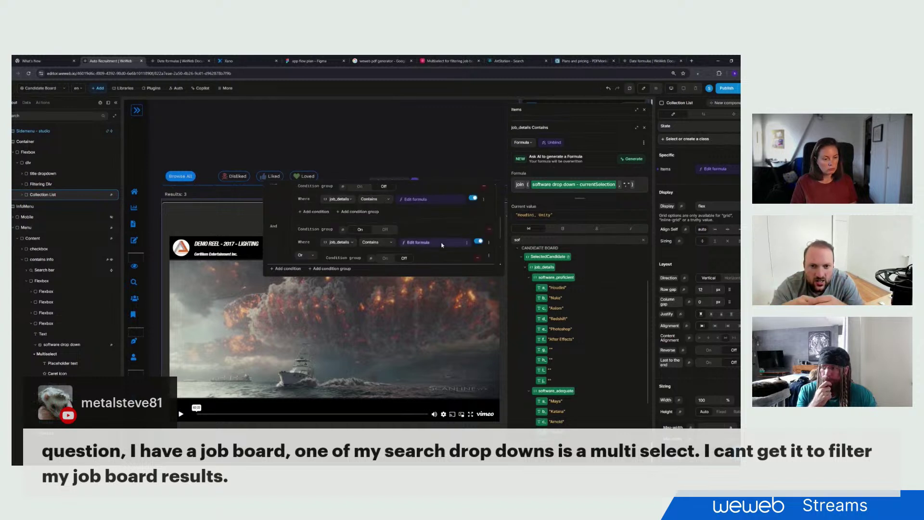
scroll(442, 245, up, 1)
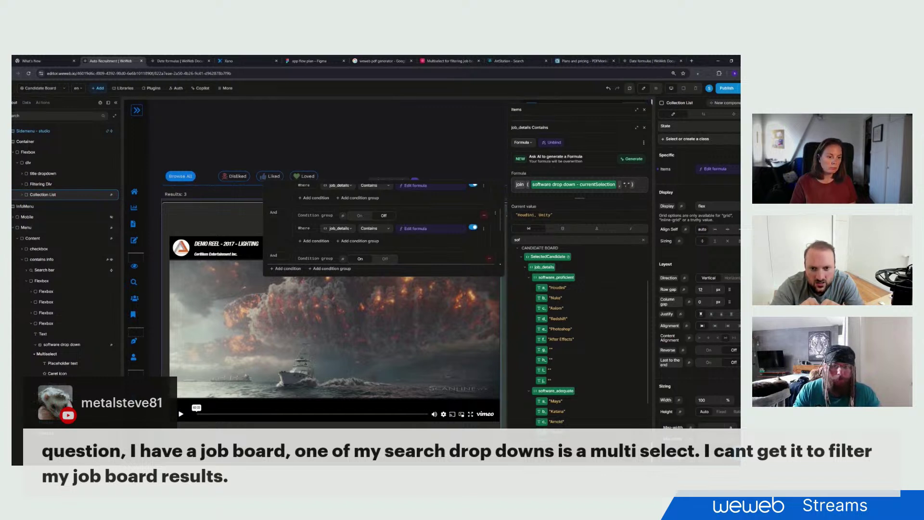
click(645, 109)
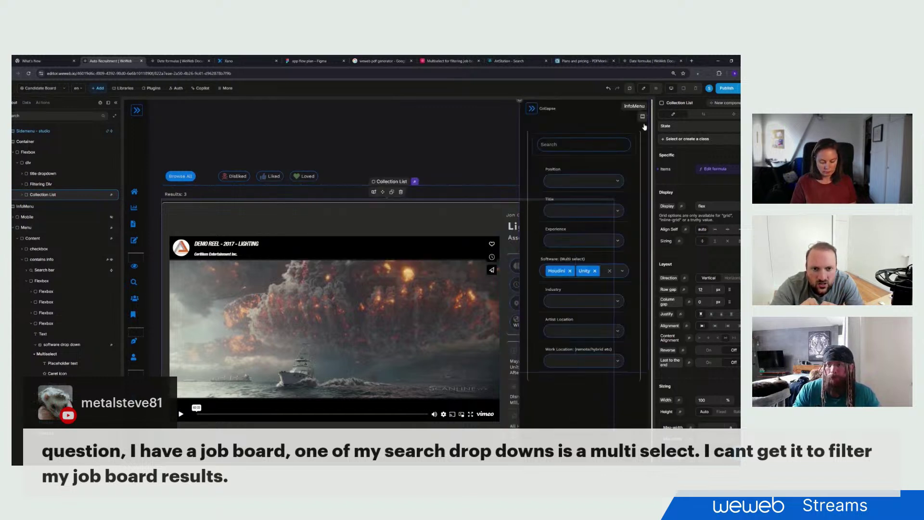
Step: Add the filterByKey function to the Collection List's Items formula, searching the functions for "fil"
click(715, 169)
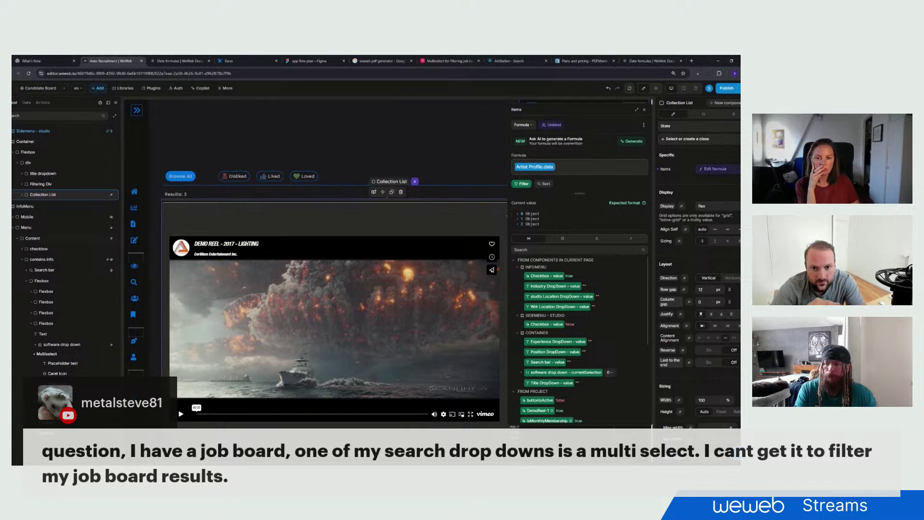
click(630, 239)
click(515, 249)
text(fil)
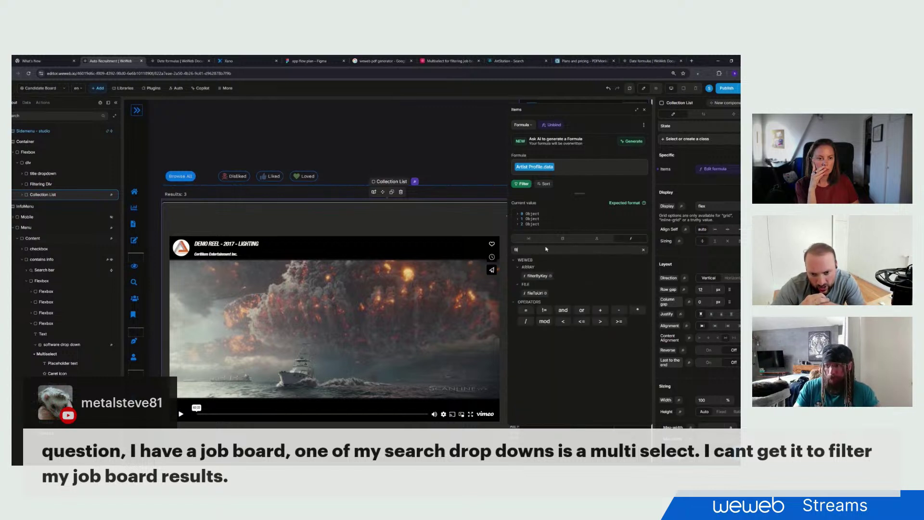
click(538, 276)
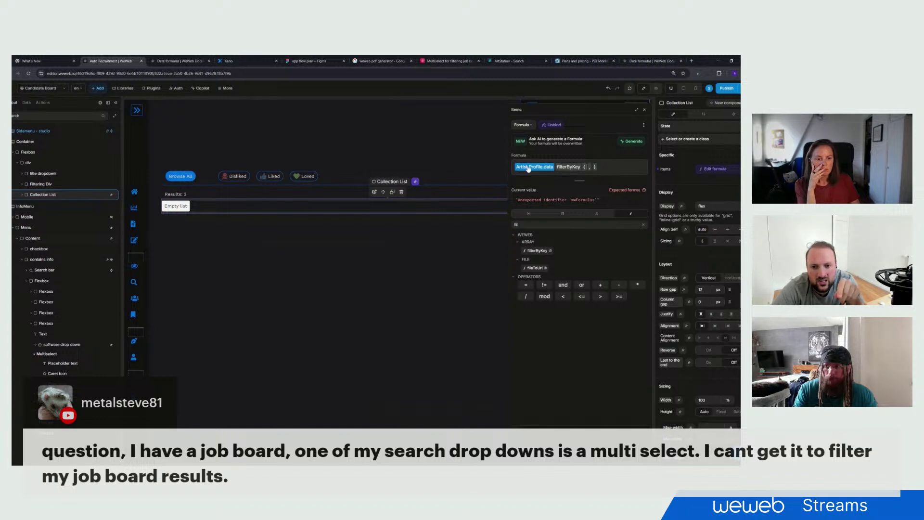
Step: Place Artist Profile.data inside filterByKey as its first argument and look up project variables for the formula
mouse_move(560, 168)
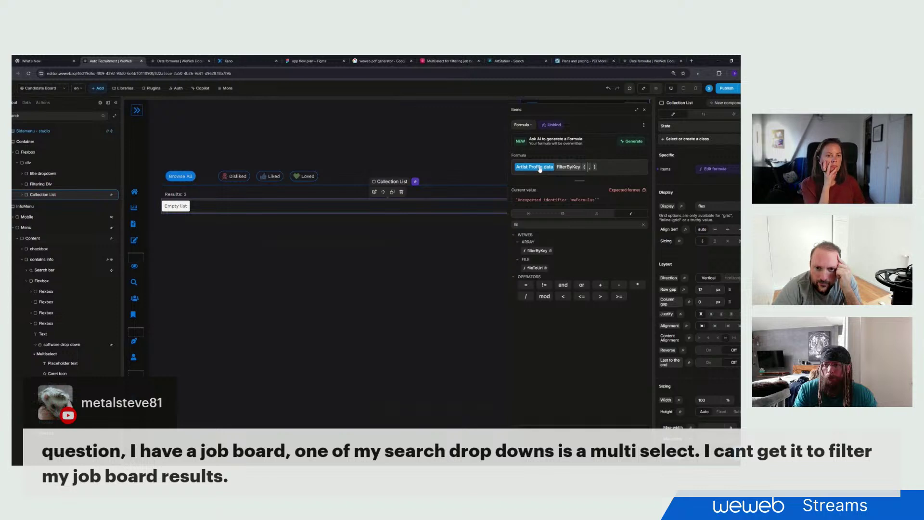
drag(588, 167, 588, 167)
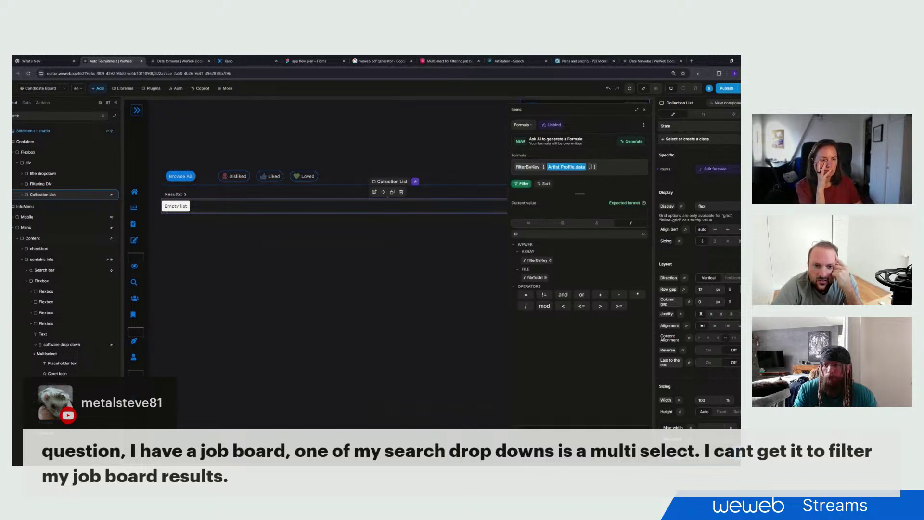
click(562, 224)
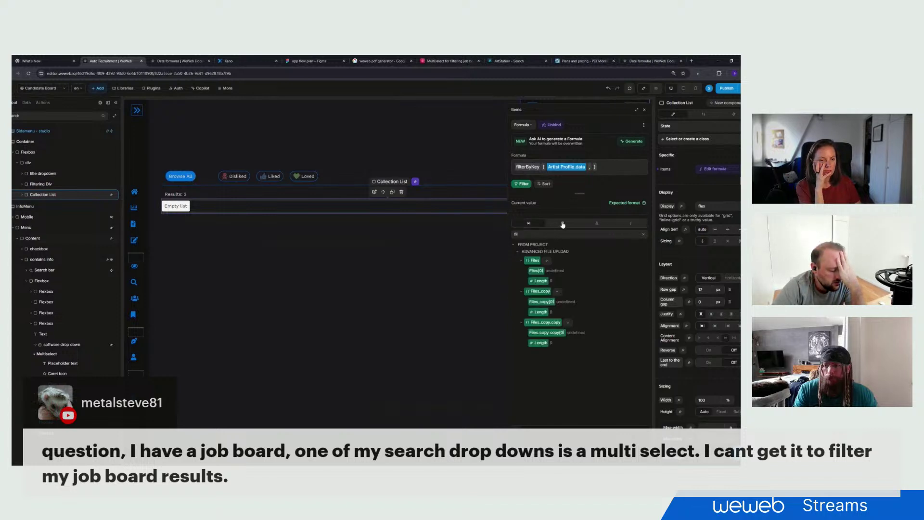